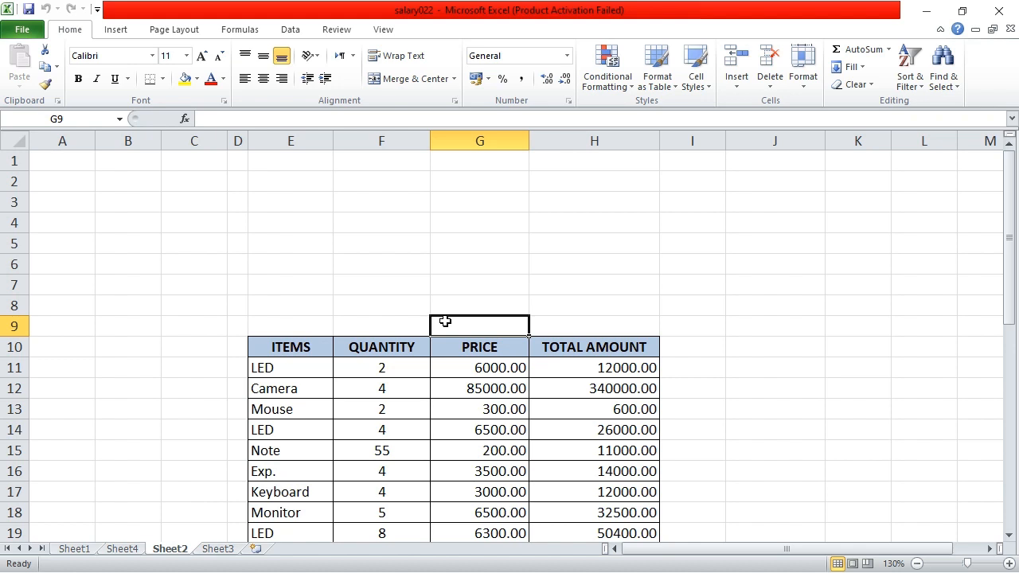
Step: Insert a text box around cells H3:I4 above the table and enter "DADFAFADFA" in it
{"action": "left_click", "coordinate": [116, 29]}
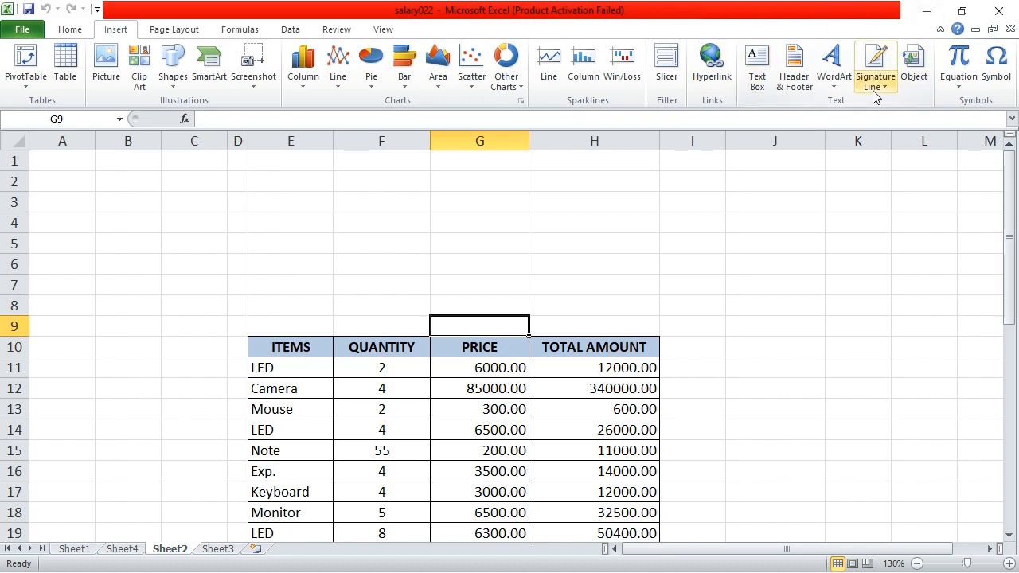
{"action": "left_click", "coordinate": [756, 73]}
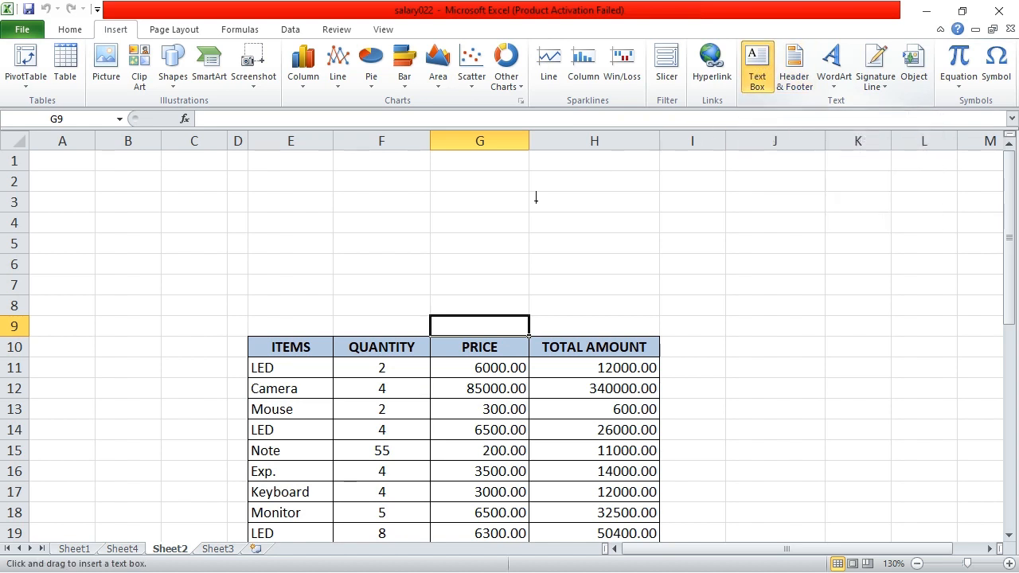
{"action": "left_click", "coordinate": [639, 191]}
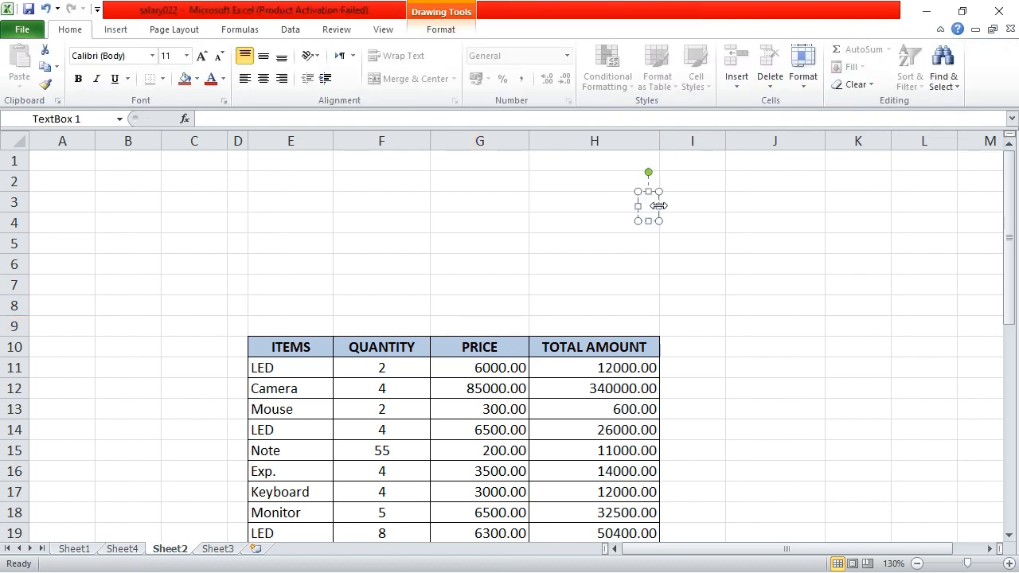
{"action": "type", "text": "DADFAFADFA"}
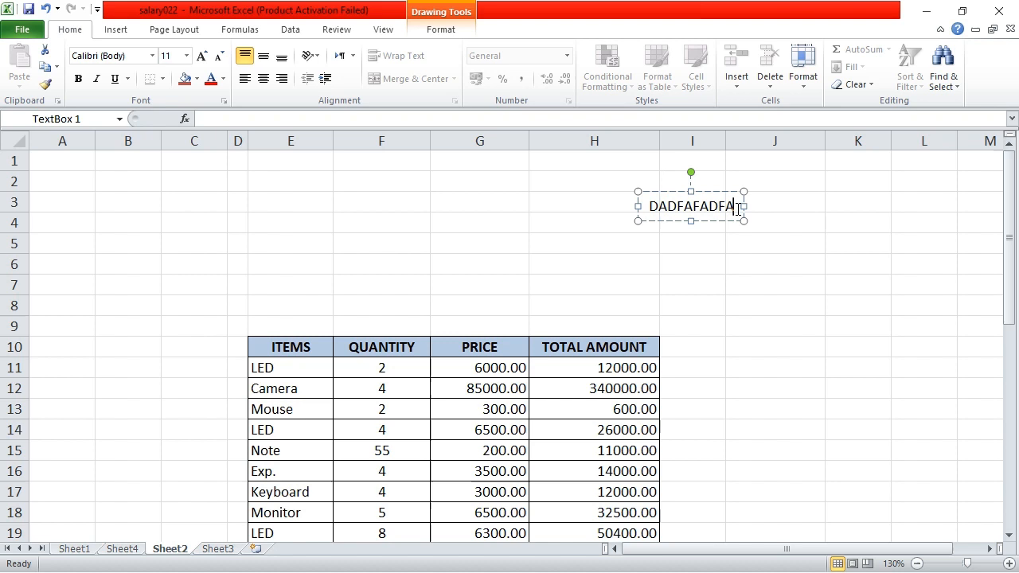
Step: Fill the "DADFAFADFA" text box with a light blue theme color
{"action": "left_click_drag", "start_coordinate": [742, 208], "coordinate": [660, 206]}
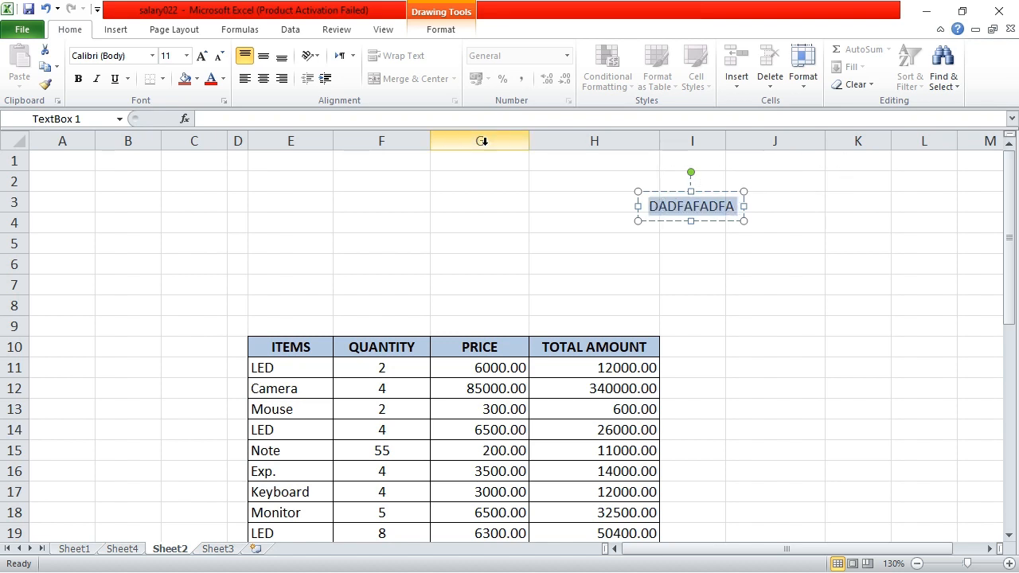
{"action": "left_click", "coordinate": [196, 79]}
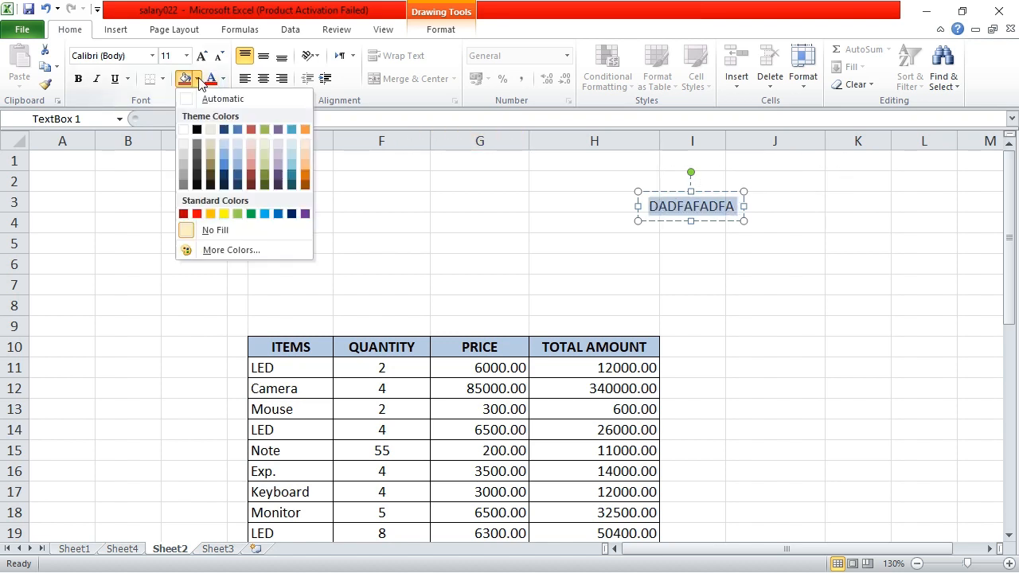
{"action": "left_click", "coordinate": [240, 153]}
{"action": "left_click", "coordinate": [865, 246]}
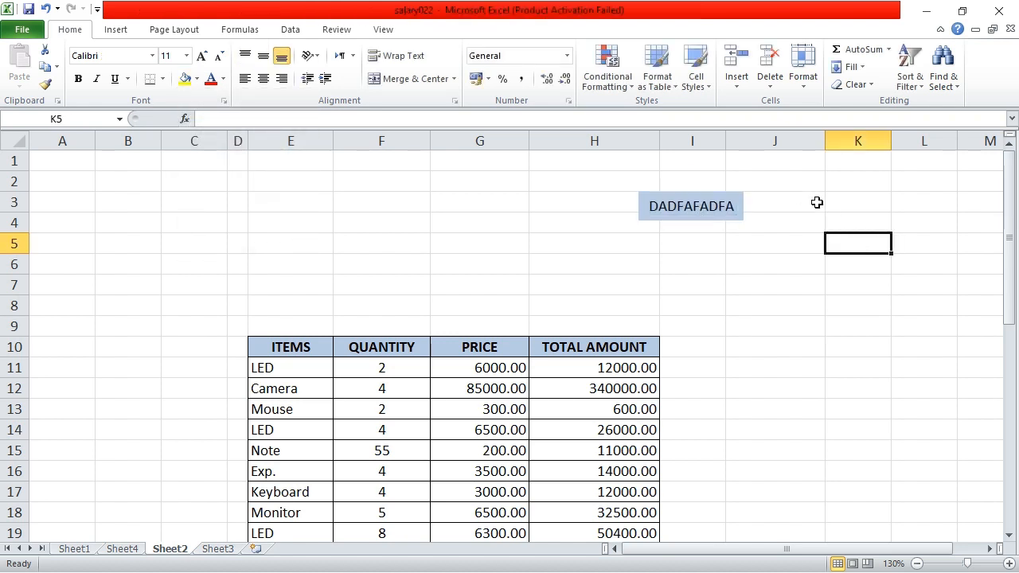
Step: Undo the text box's fill, its text and its insertion
{"action": "key", "text": "ctrl+z"}
{"action": "key", "text": "ctrl+z"}
{"action": "key", "text": "ctrl+z"}
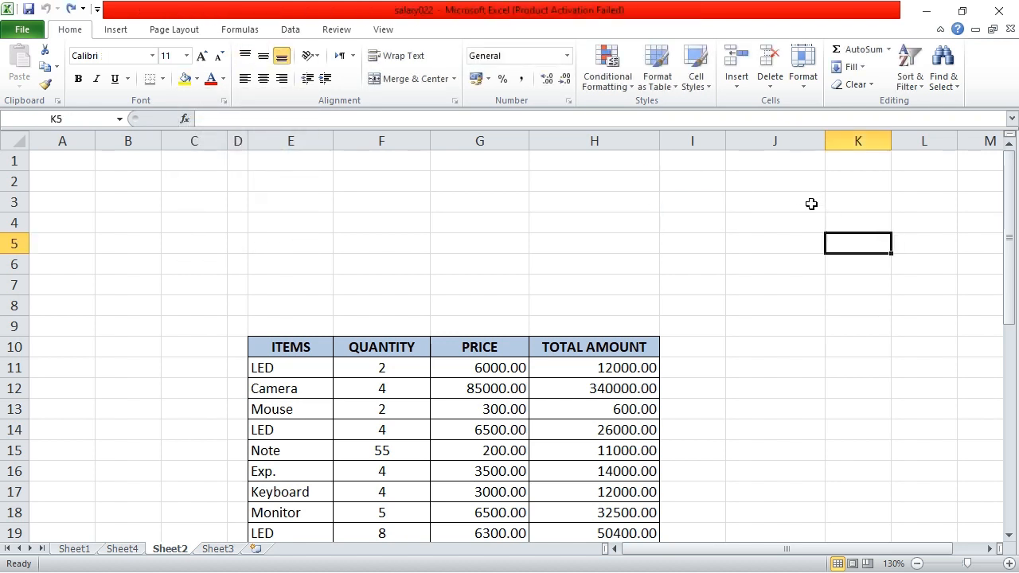
Step: Insert an orange beveled WordArt title reading "ASIF TECH" and move it into the empty rows above the table
{"action": "left_click", "coordinate": [770, 201]}
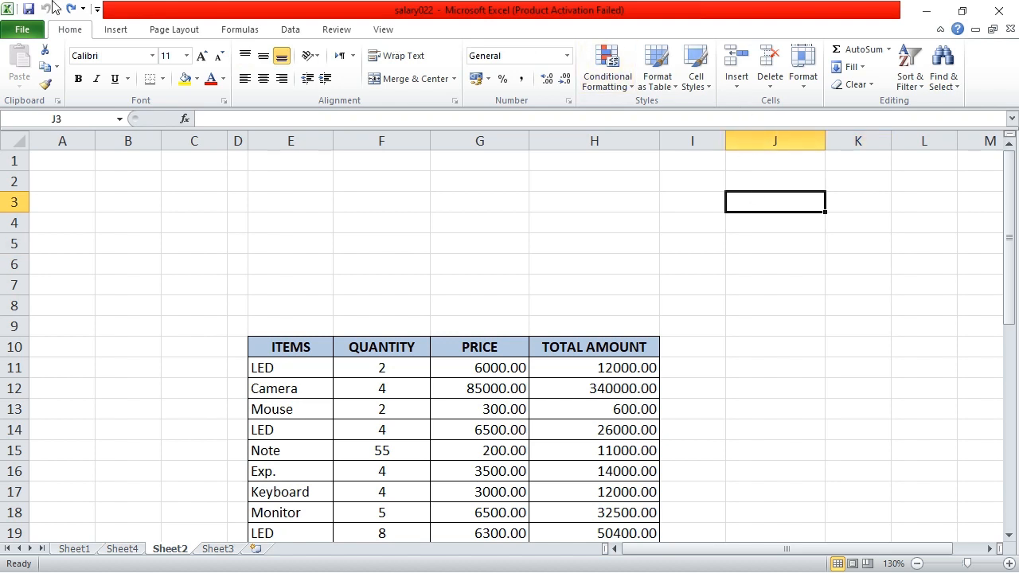
{"action": "left_click", "coordinate": [113, 30]}
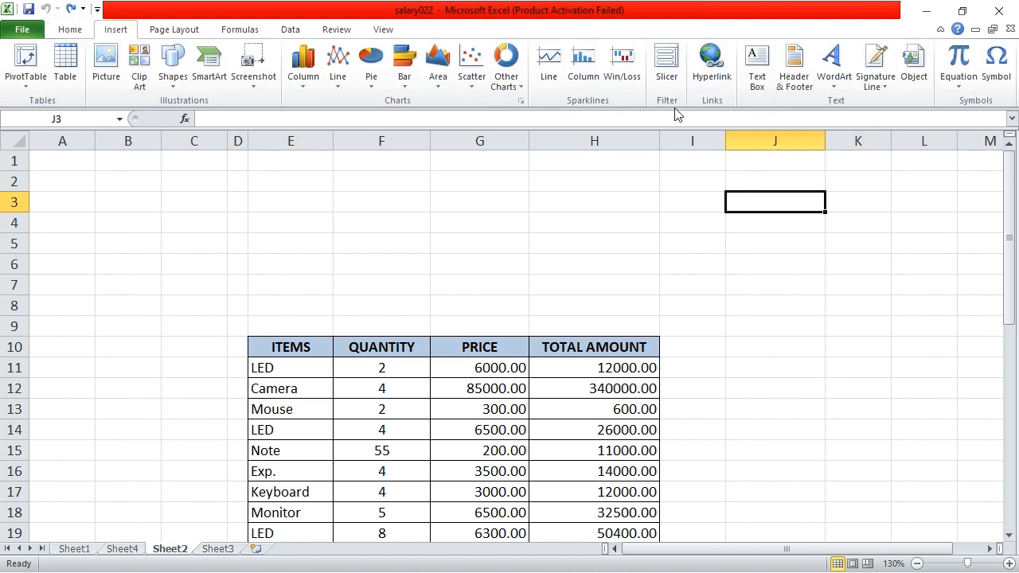
{"action": "left_click", "coordinate": [830, 94]}
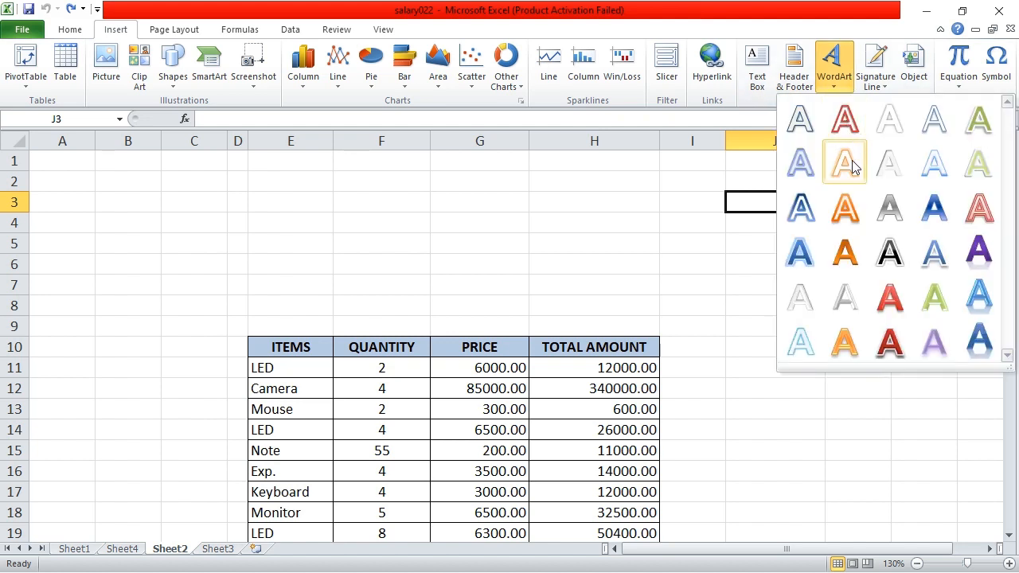
{"action": "left_click", "coordinate": [845, 342]}
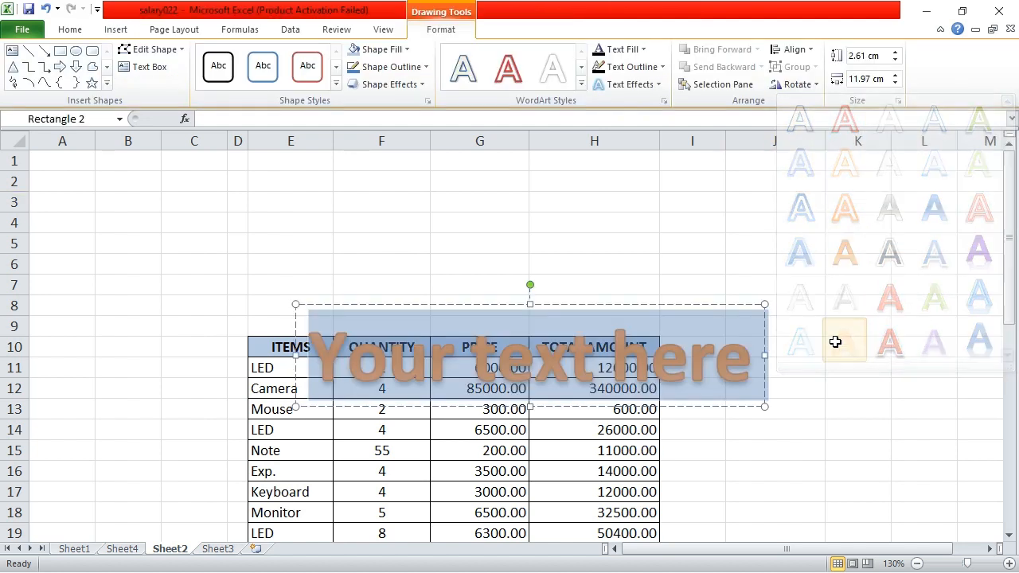
{"action": "type", "text": "AS"}
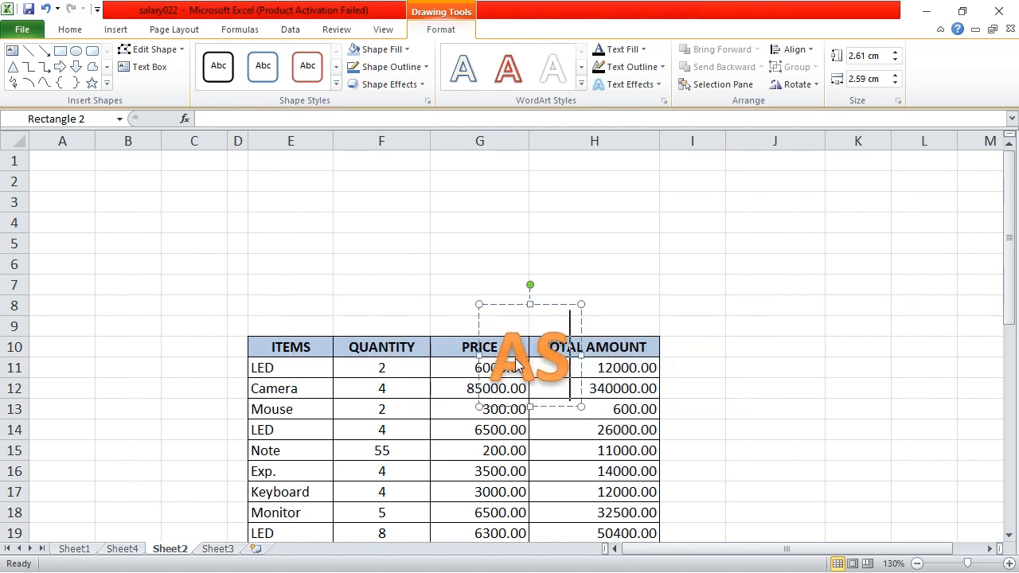
{"action": "type", "text": "IG"}
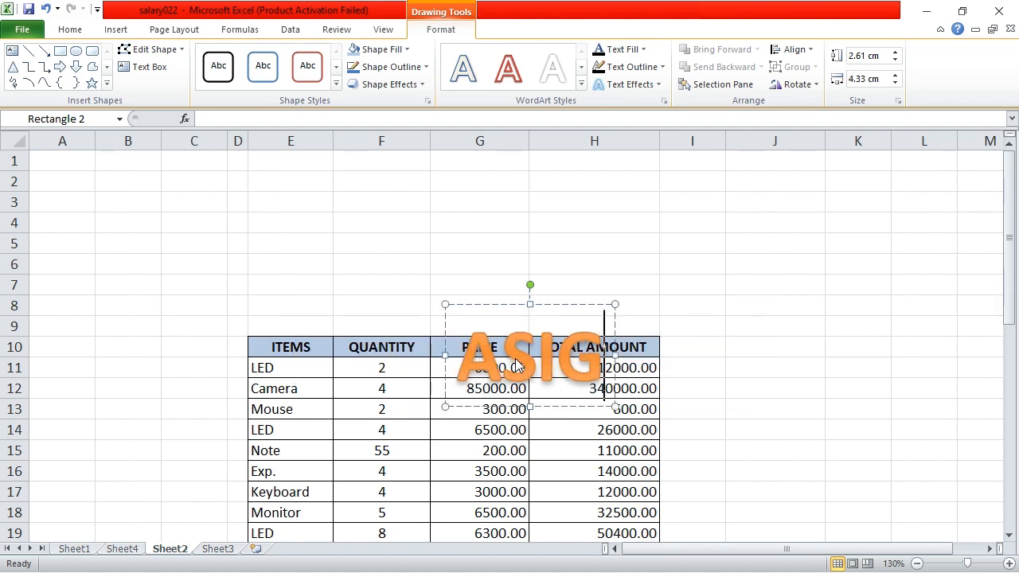
{"action": "key", "text": "BackSpace"}
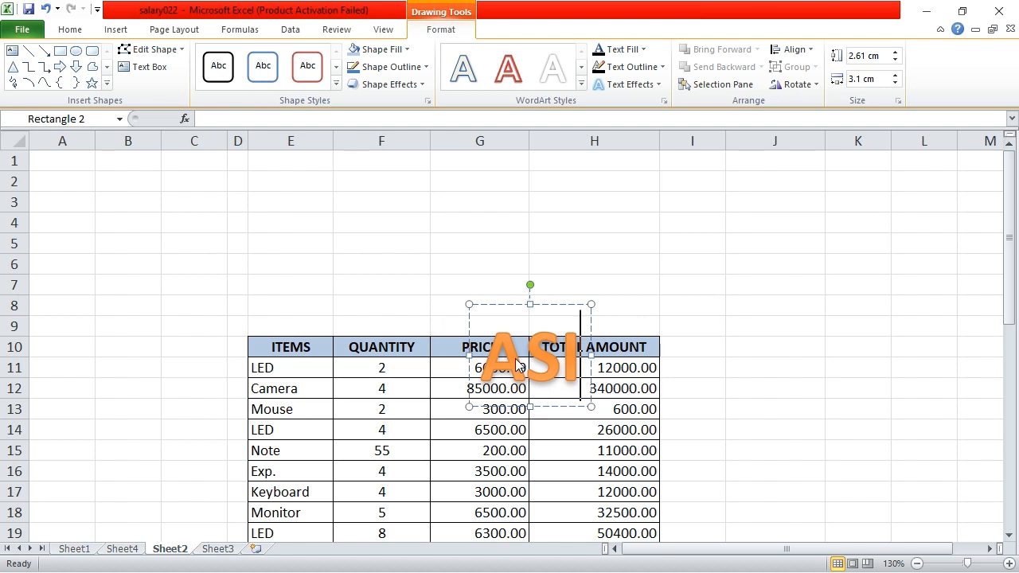
{"action": "type", "text": "F TEC"}
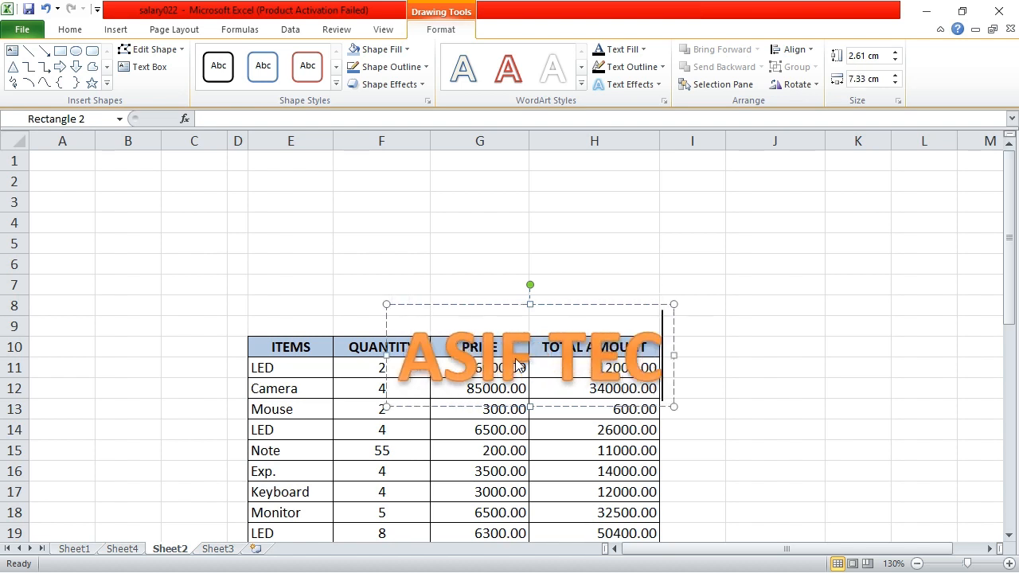
{"action": "type", "text": "H"}
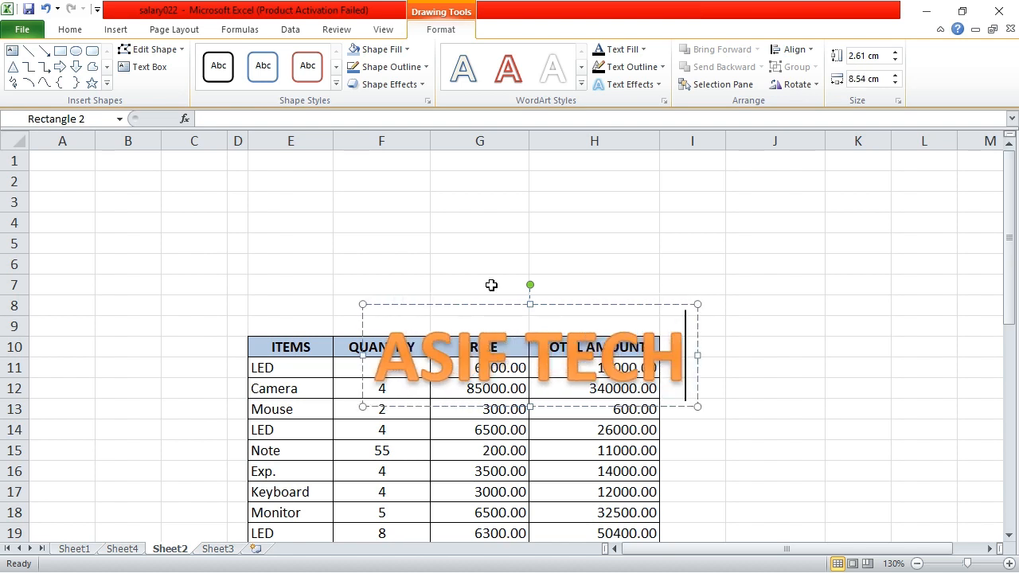
{"action": "left_click_drag", "start_coordinate": [457, 305], "coordinate": [407, 196]}
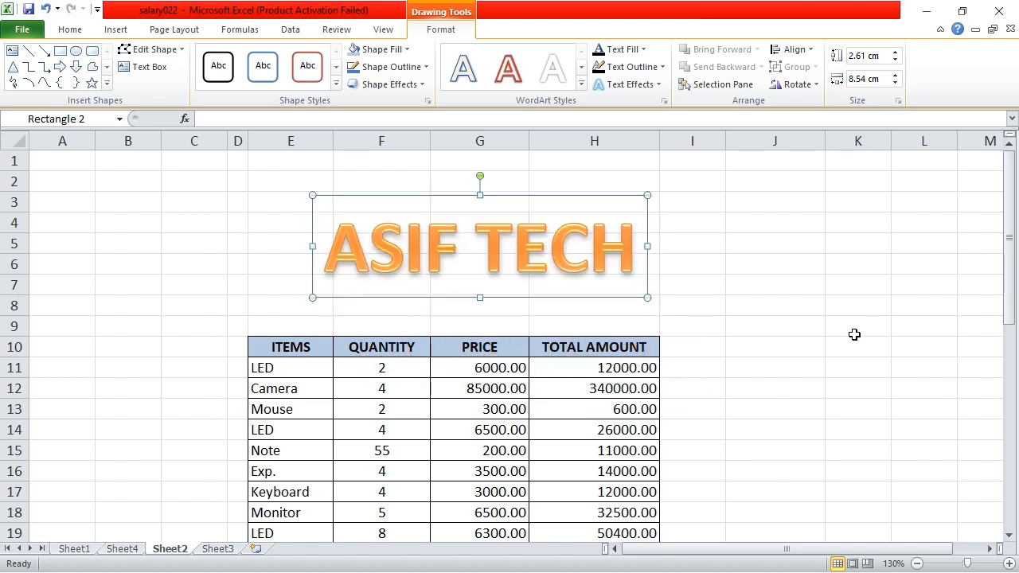
{"action": "left_click", "coordinate": [691, 330]}
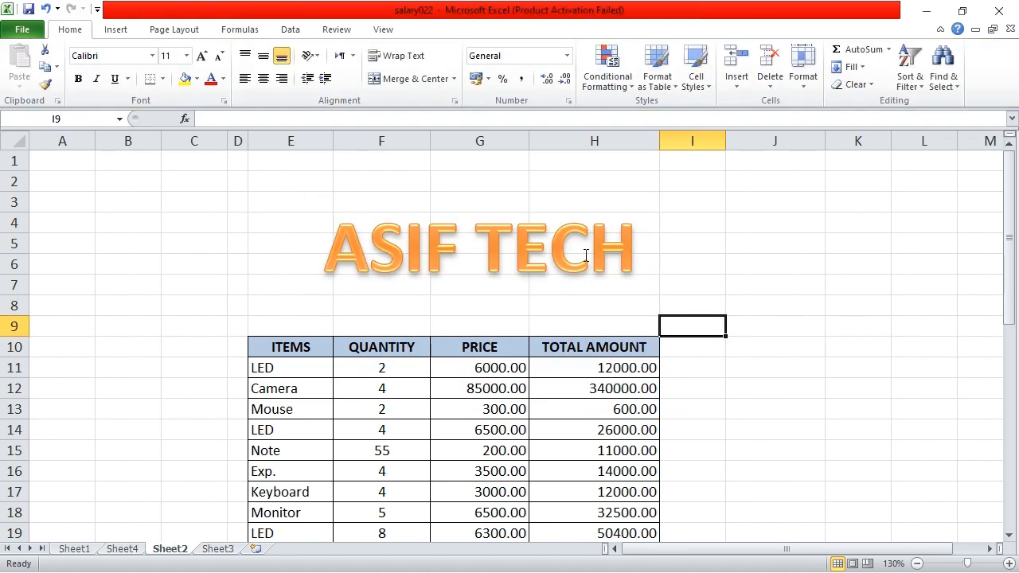
Step: Delete the "ASIF TECH" WordArt from the sheet
{"action": "left_click", "coordinate": [533, 266]}
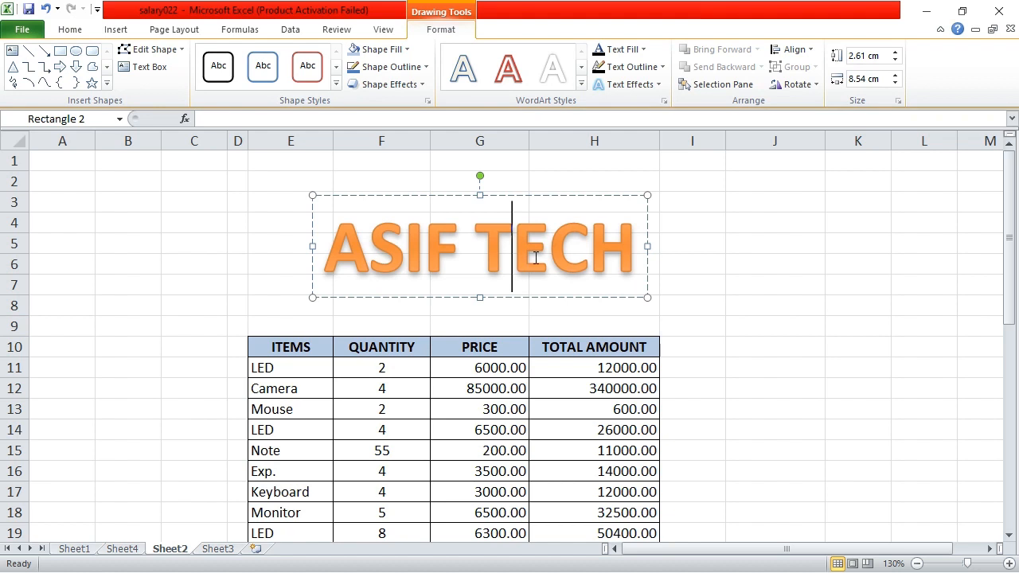
{"action": "left_click", "coordinate": [649, 200]}
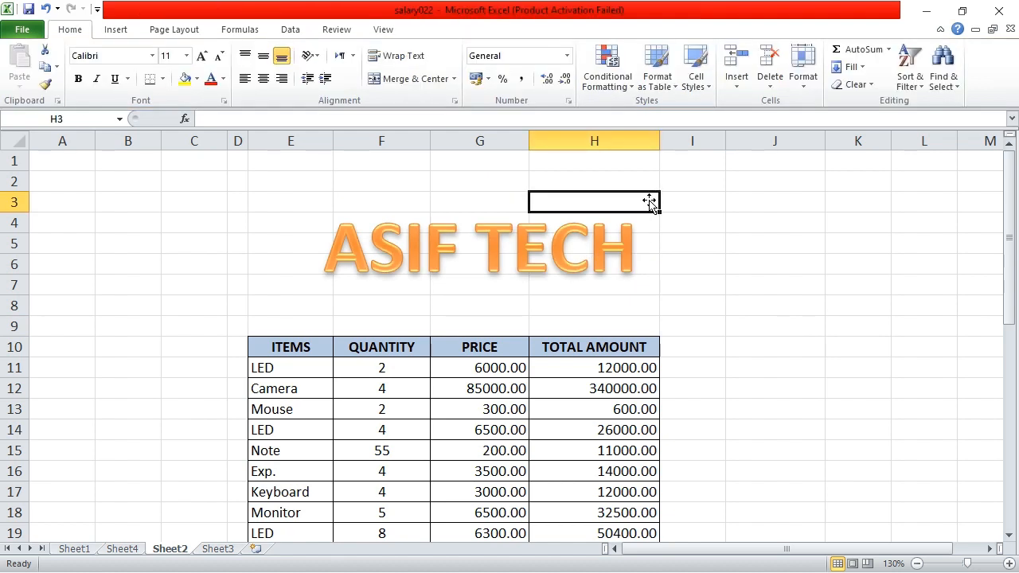
{"action": "left_click", "coordinate": [649, 200]}
{"action": "left_click", "coordinate": [640, 203]}
{"action": "left_click", "coordinate": [640, 202]}
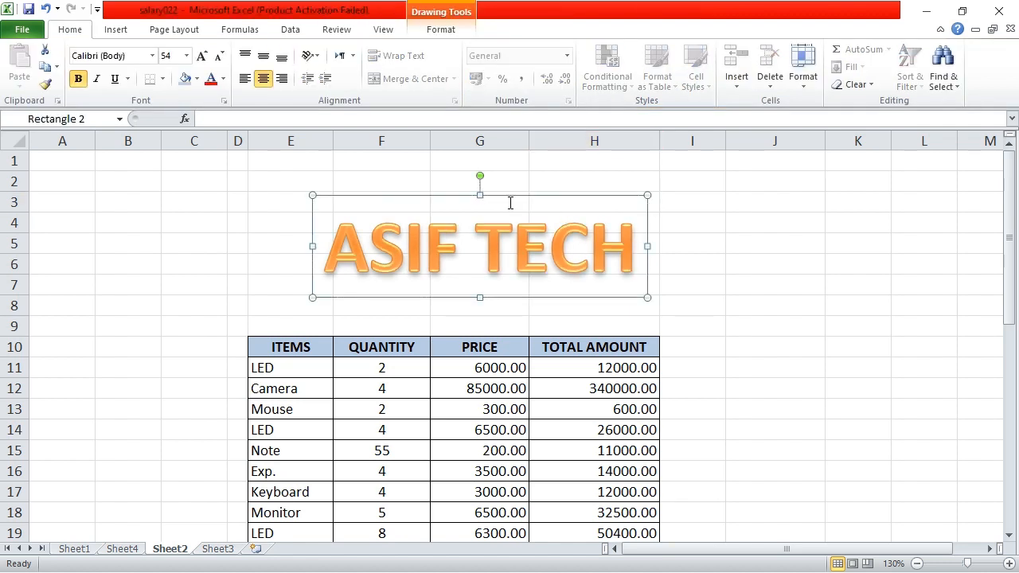
{"action": "key", "text": "Delete"}
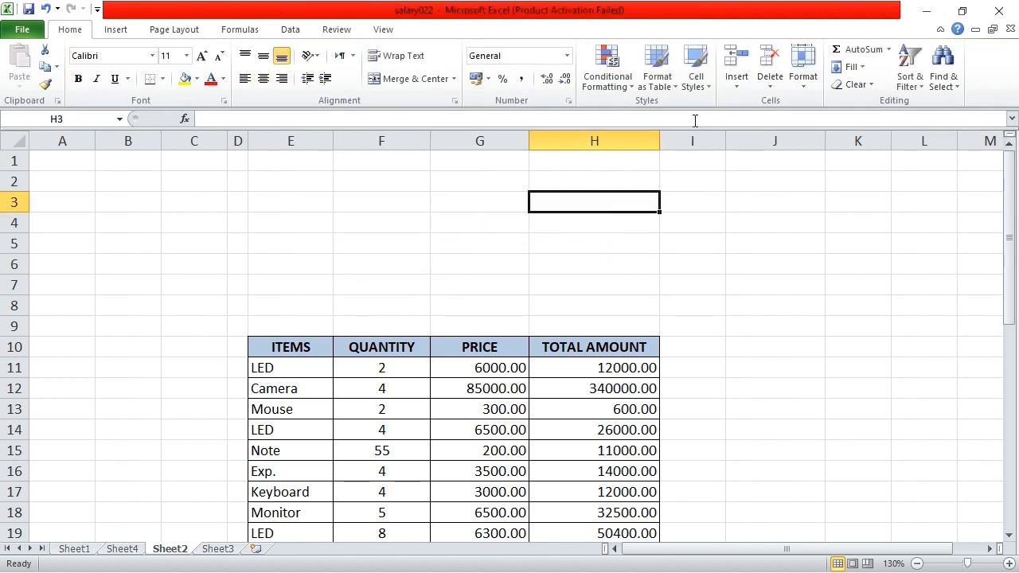
Step: Add a page header to Sheet2 and insert the DLIMS logo picture from the Desktop in its center section
{"action": "left_click", "coordinate": [116, 30]}
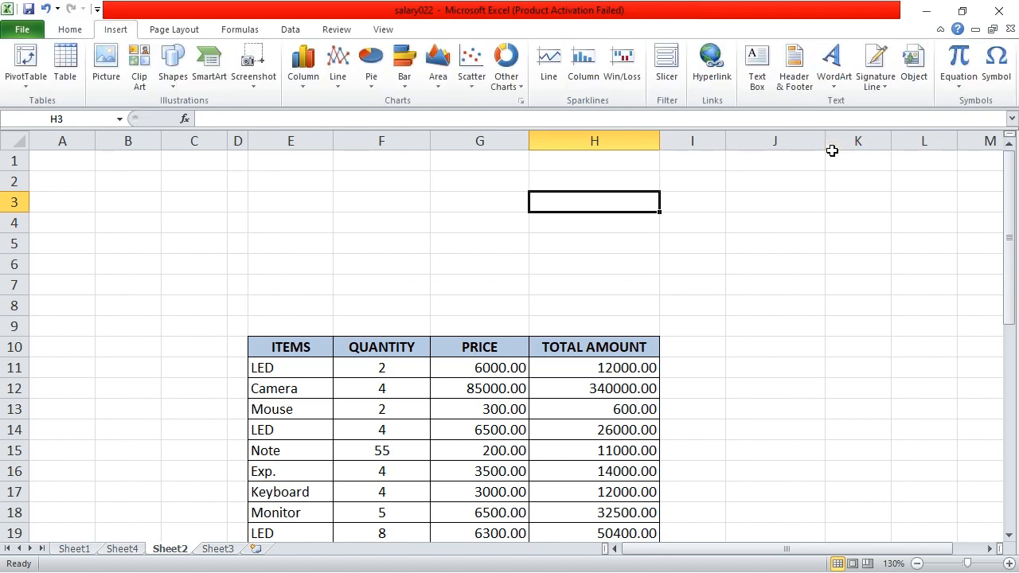
{"action": "left_click", "coordinate": [793, 68]}
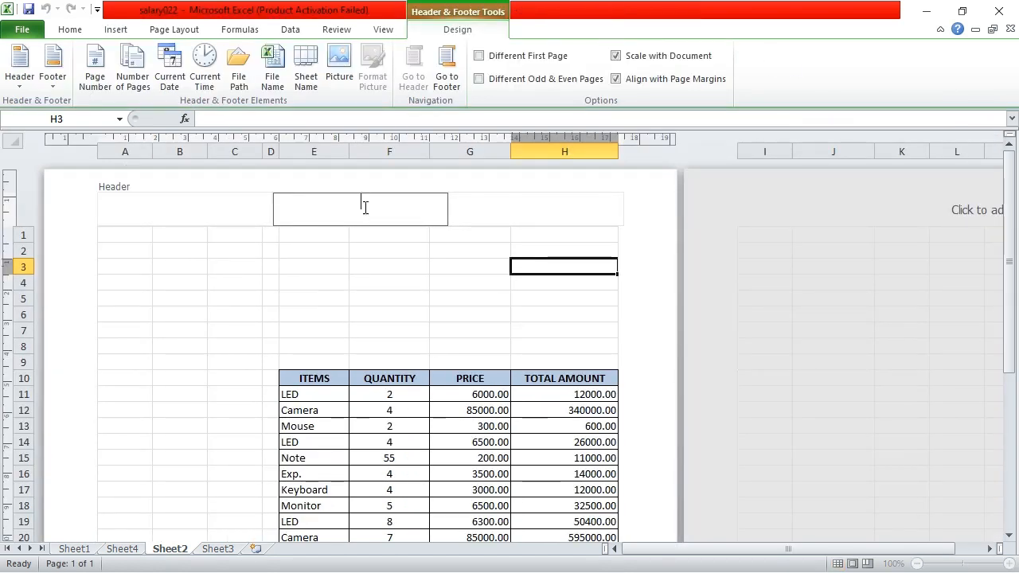
{"action": "left_click", "coordinate": [337, 68]}
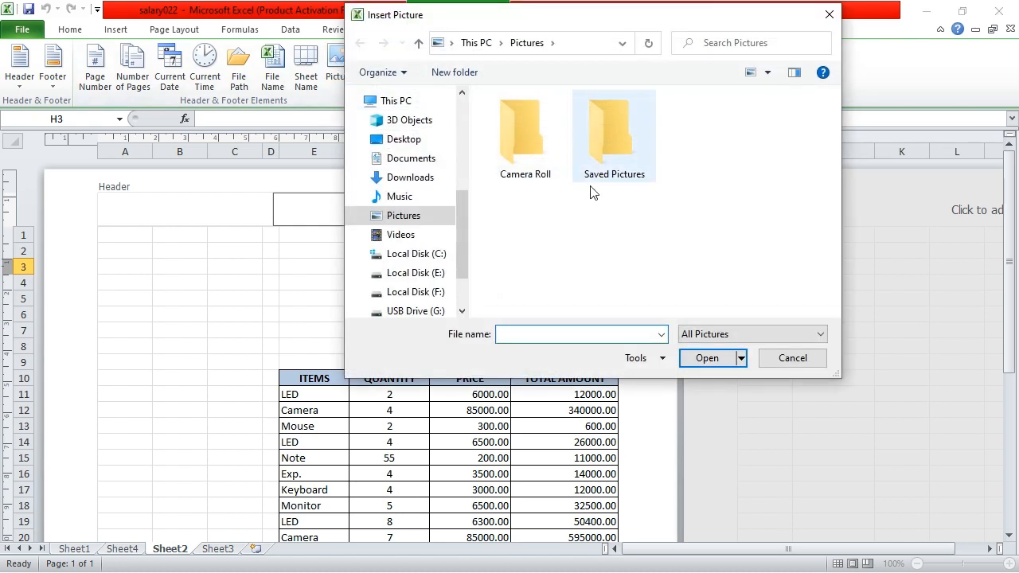
{"action": "left_click", "coordinate": [415, 143]}
{"action": "left_click", "coordinate": [721, 253]}
{"action": "double_click", "coordinate": [720, 253]}
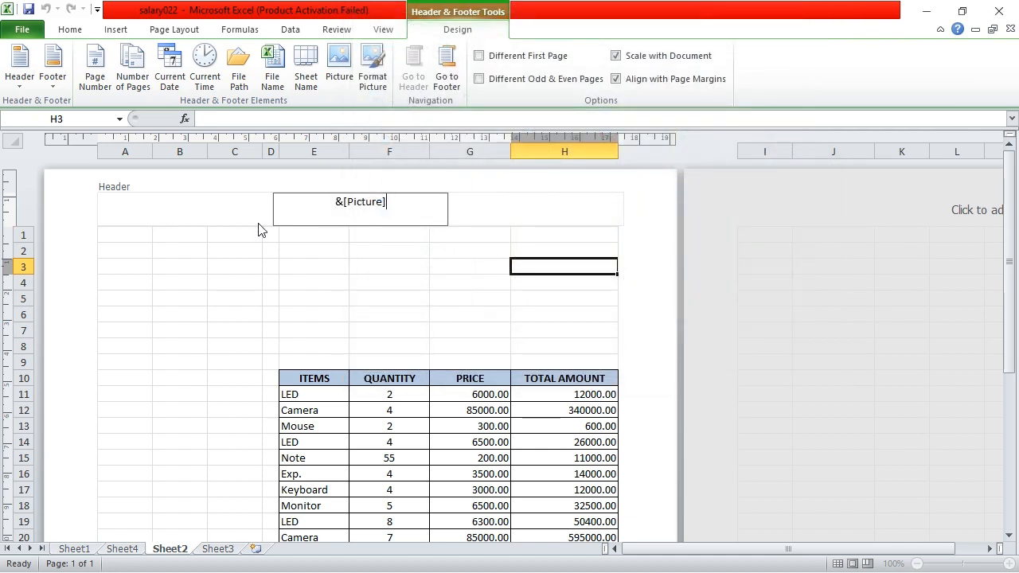
{"action": "left_click", "coordinate": [396, 311]}
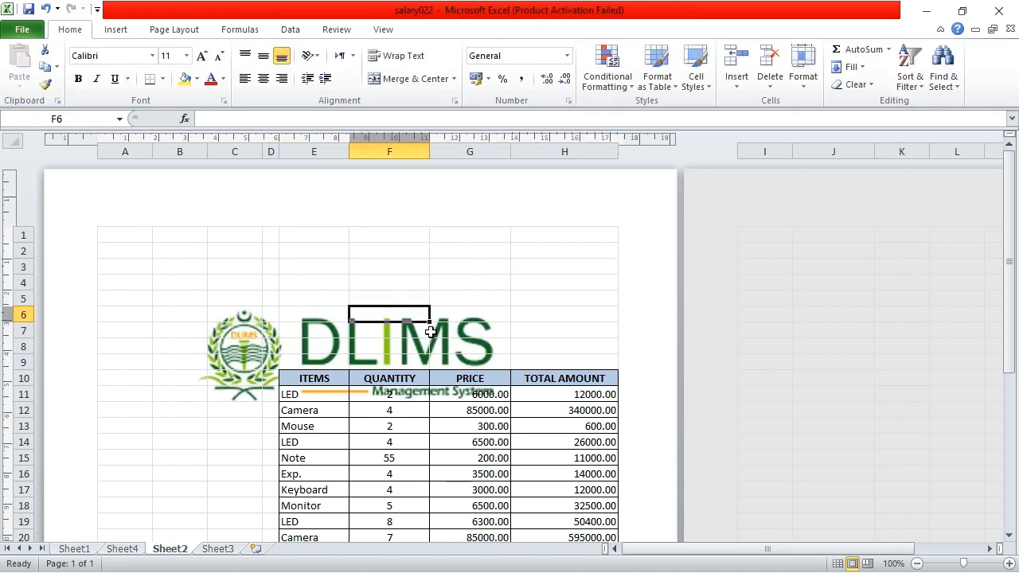
Step: Set the header picture's color to Grayscale
{"action": "left_click", "coordinate": [341, 210]}
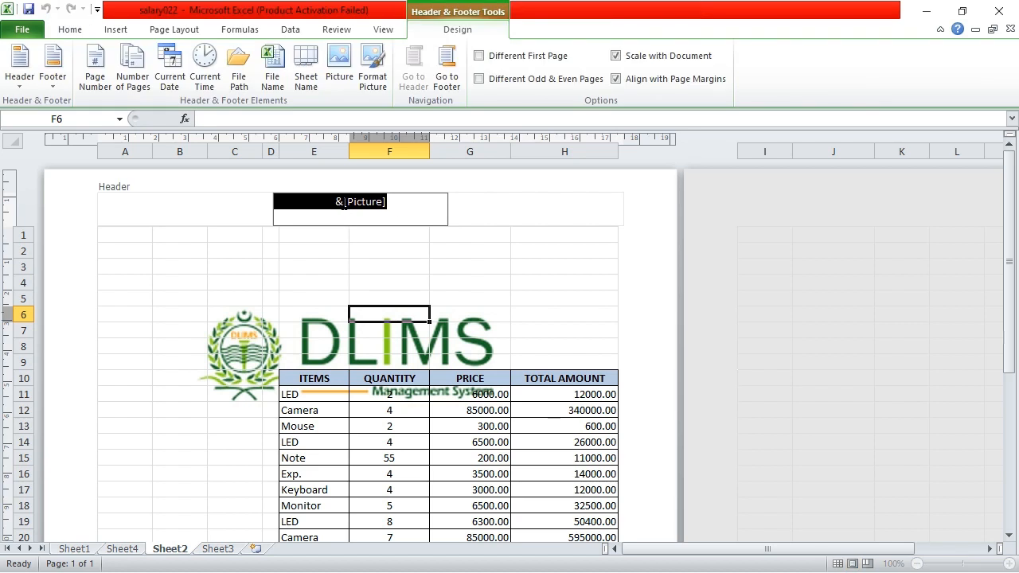
{"action": "left_click", "coordinate": [372, 79]}
{"action": "left_click_drag", "start_coordinate": [681, 257], "coordinate": [734, 86]}
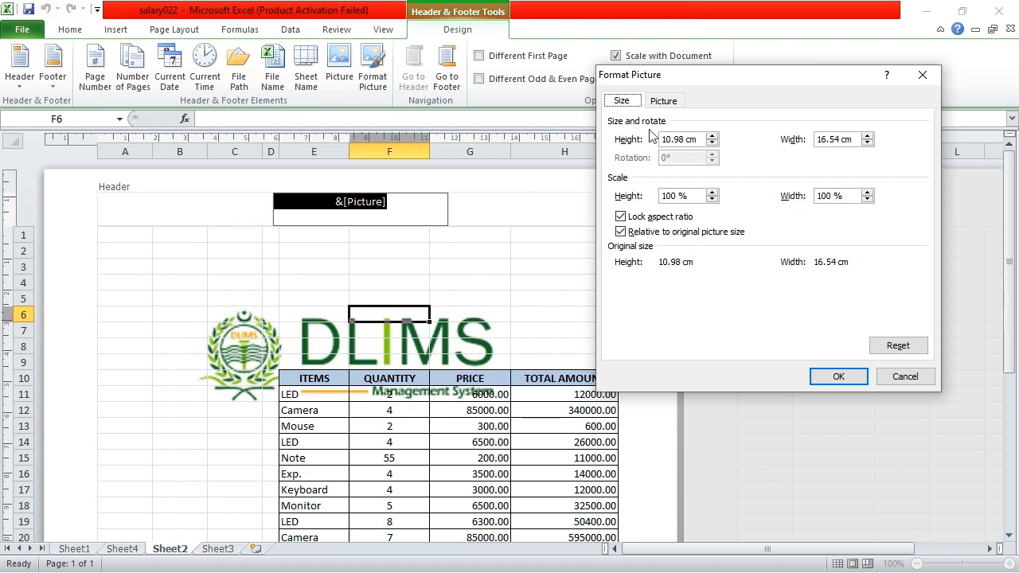
{"action": "left_click", "coordinate": [659, 102]}
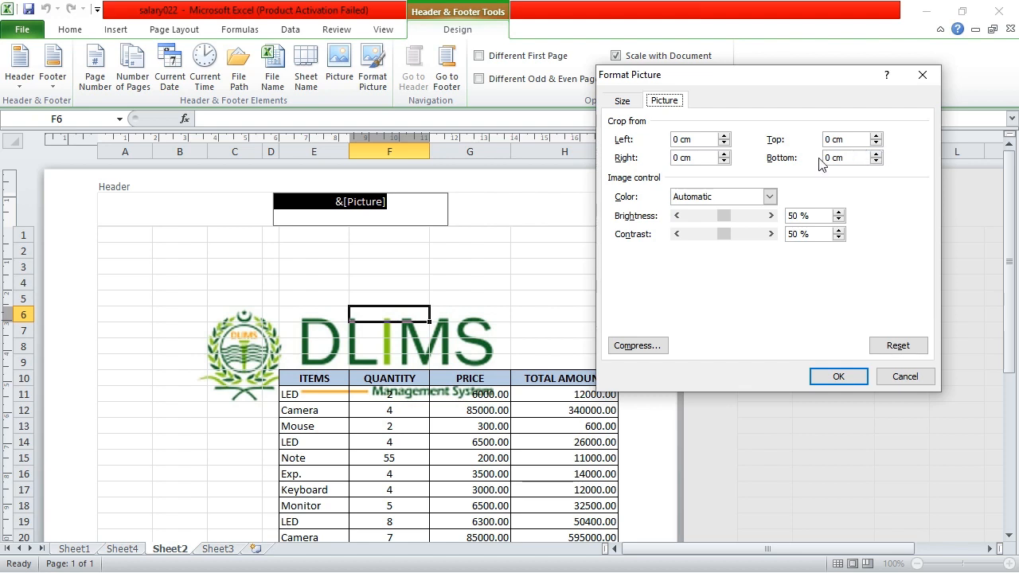
{"action": "left_click", "coordinate": [770, 196]}
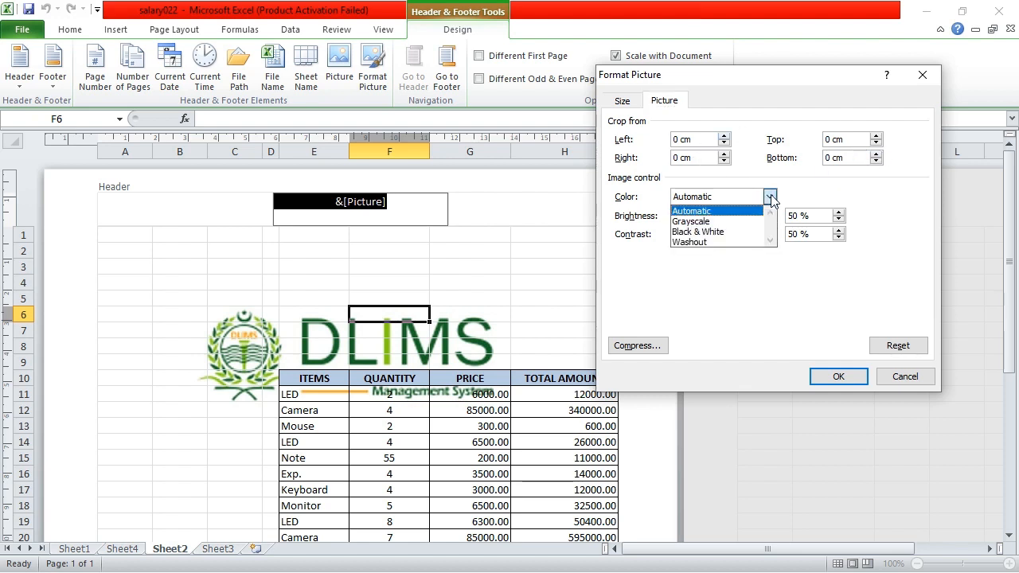
{"action": "left_click", "coordinate": [716, 223]}
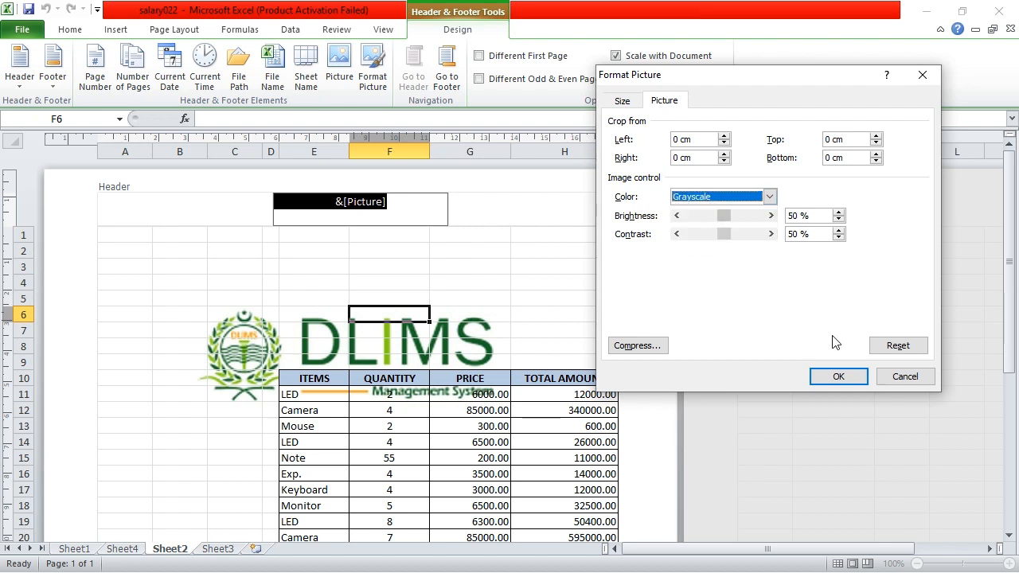
{"action": "left_click", "coordinate": [838, 377]}
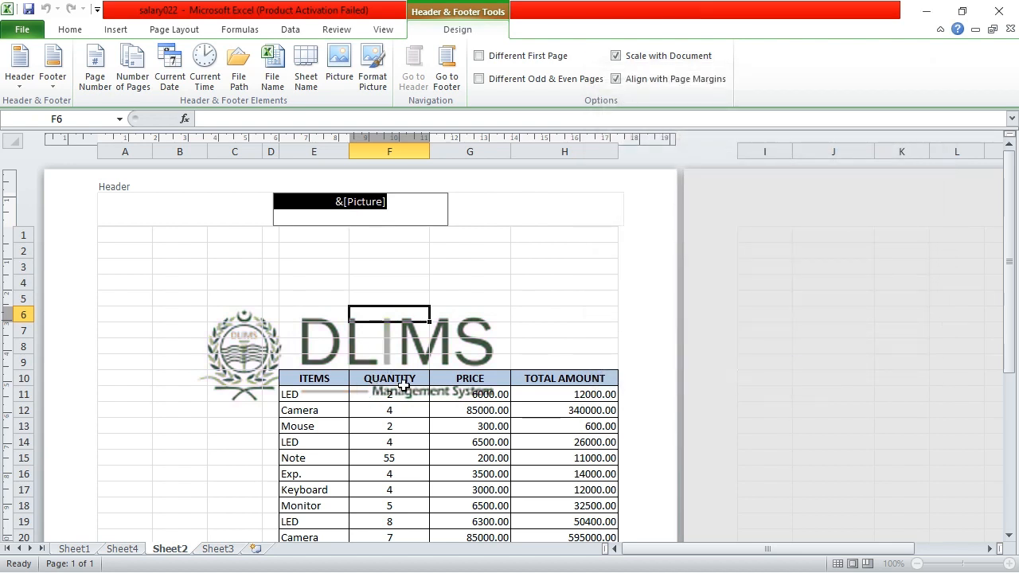
Step: Set the header picture's color to Washout
{"action": "left_click", "coordinate": [373, 74]}
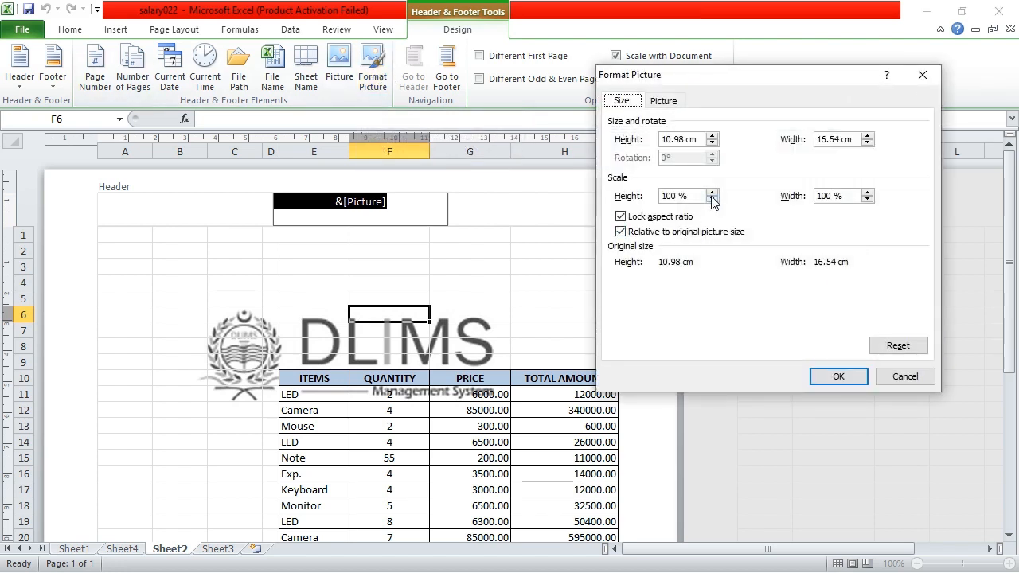
{"action": "left_click", "coordinate": [663, 101]}
{"action": "left_click", "coordinate": [705, 197]}
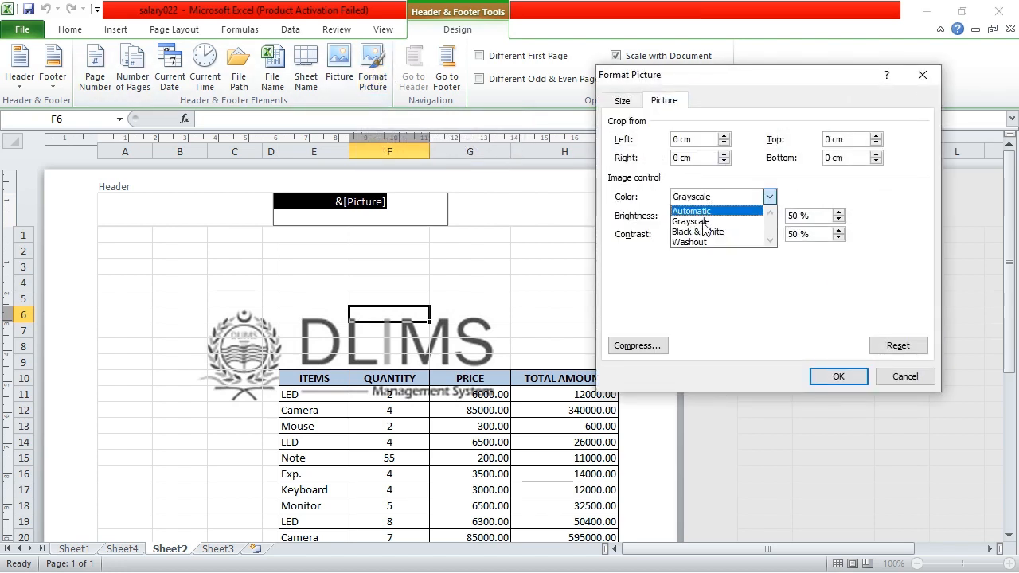
{"action": "left_click", "coordinate": [701, 242]}
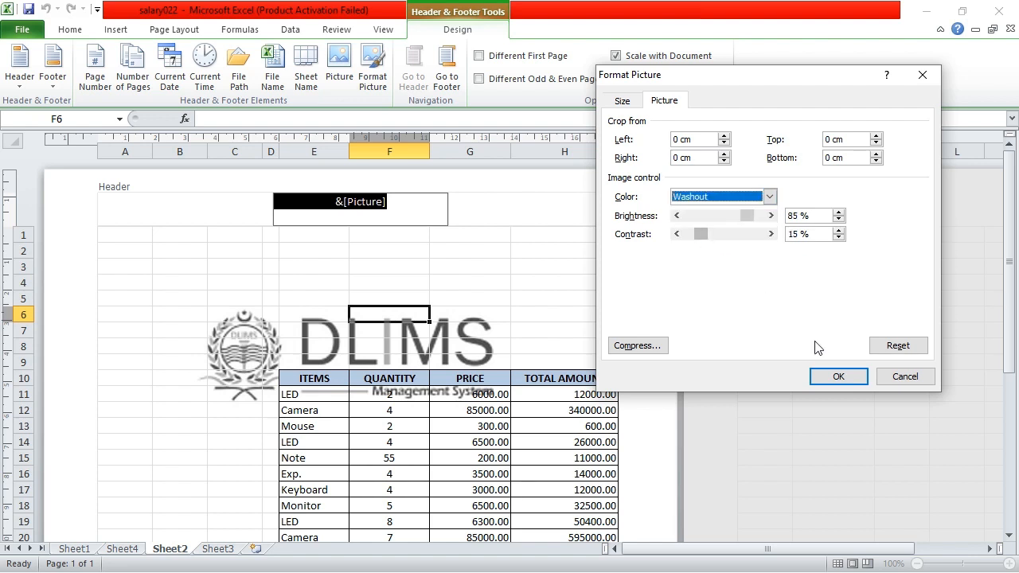
{"action": "left_click", "coordinate": [838, 379]}
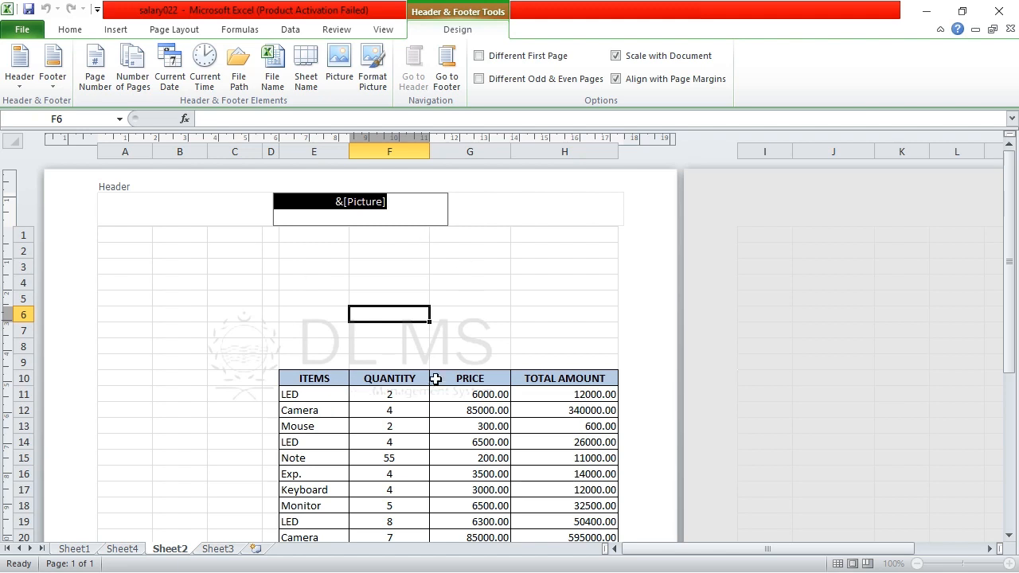
Step: Leave the header and undo the header picture and WordArt changes until the rows above the table are empty
{"action": "left_click", "coordinate": [451, 357]}
{"action": "left_click", "coordinate": [549, 320]}
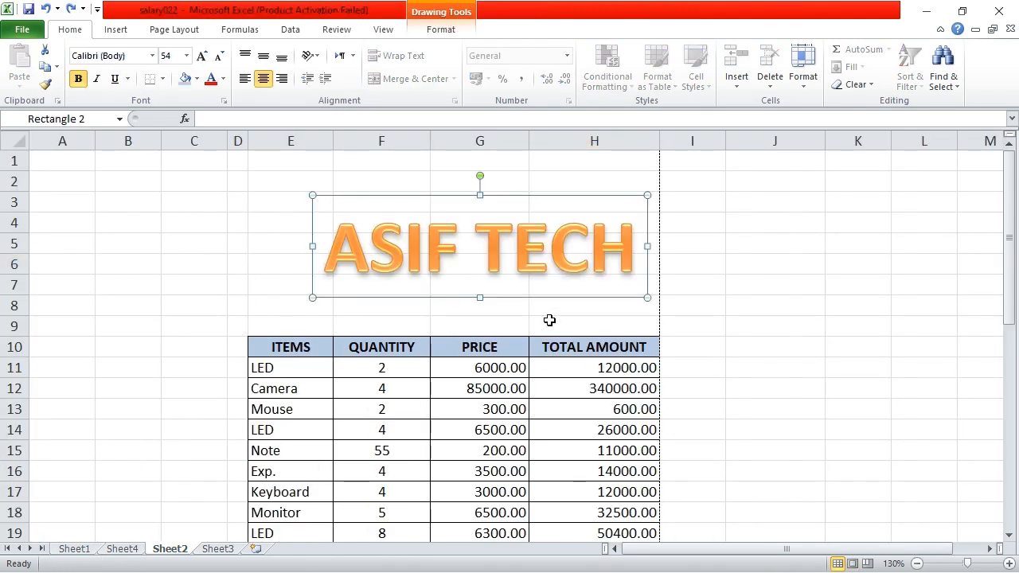
{"action": "key", "text": "Escape"}
{"action": "key", "text": "ctrl+z"}
{"action": "key", "text": "ctrl+z"}
{"action": "key", "text": "ctrl+z"}
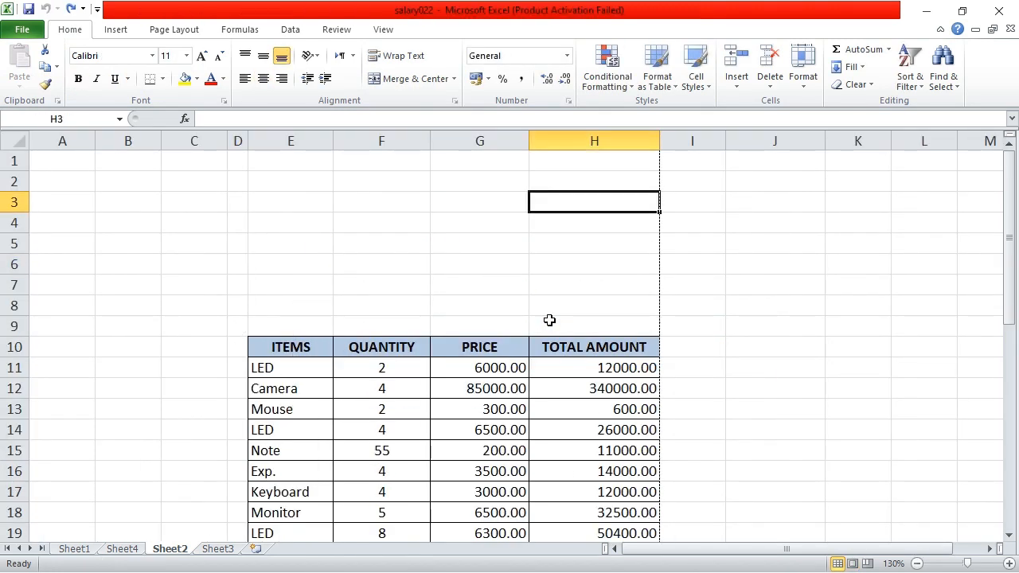
Step: Add a page header to Sheet2 and enter "ENGLISH1" in its left section
{"action": "left_click", "coordinate": [540, 257]}
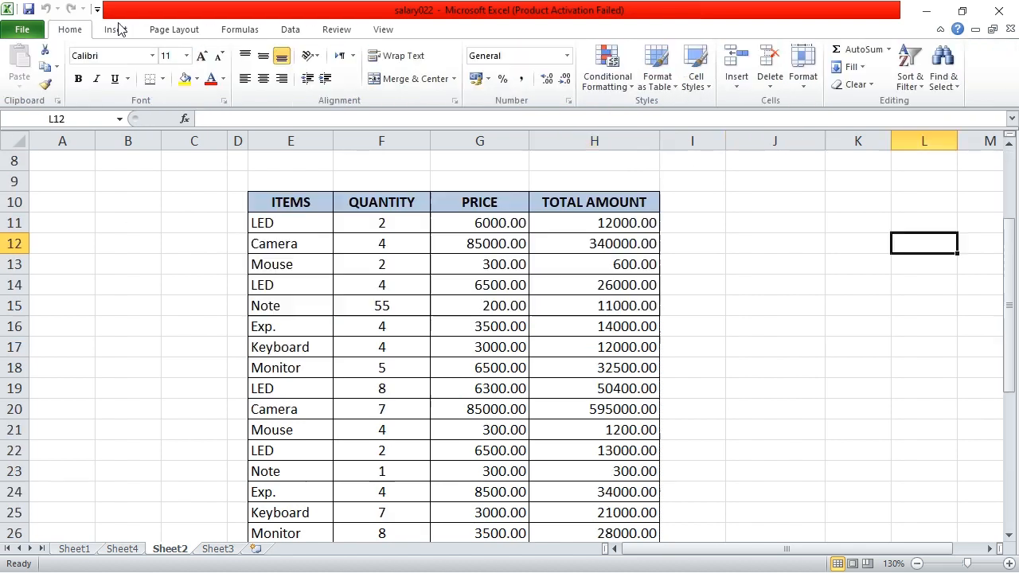
{"action": "left_click", "coordinate": [115, 30]}
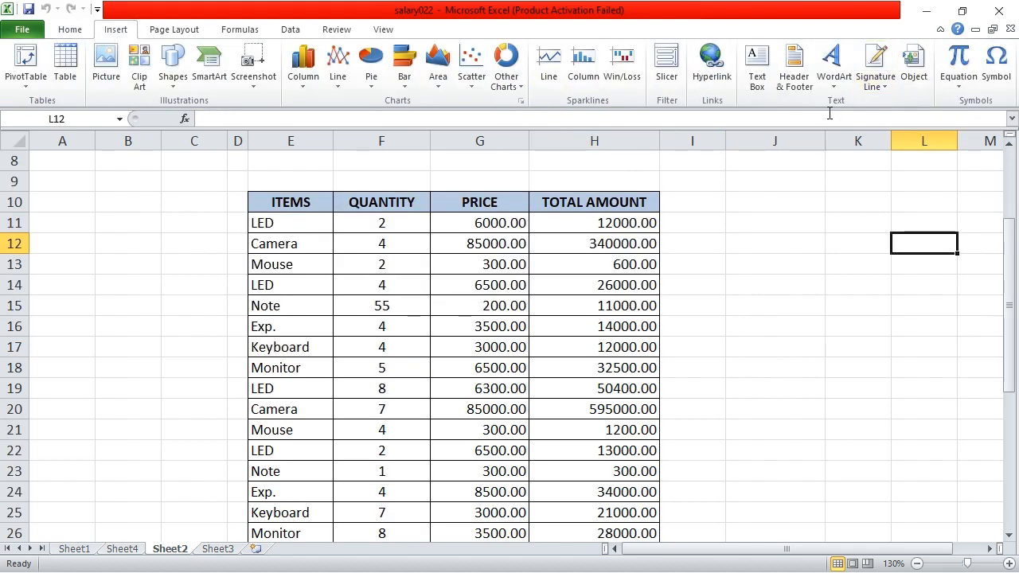
{"action": "left_click", "coordinate": [799, 75]}
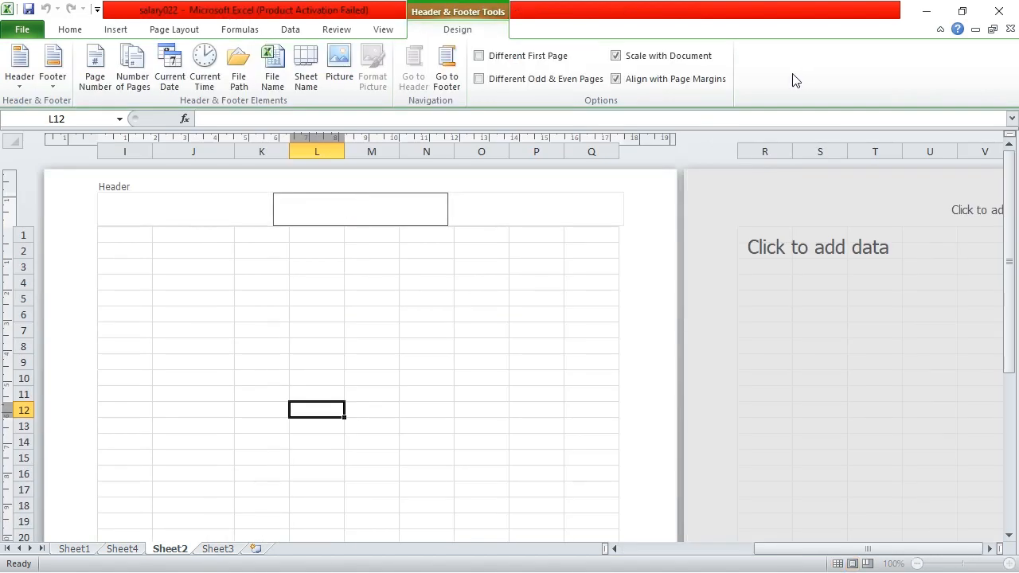
{"action": "left_click", "coordinate": [175, 199]}
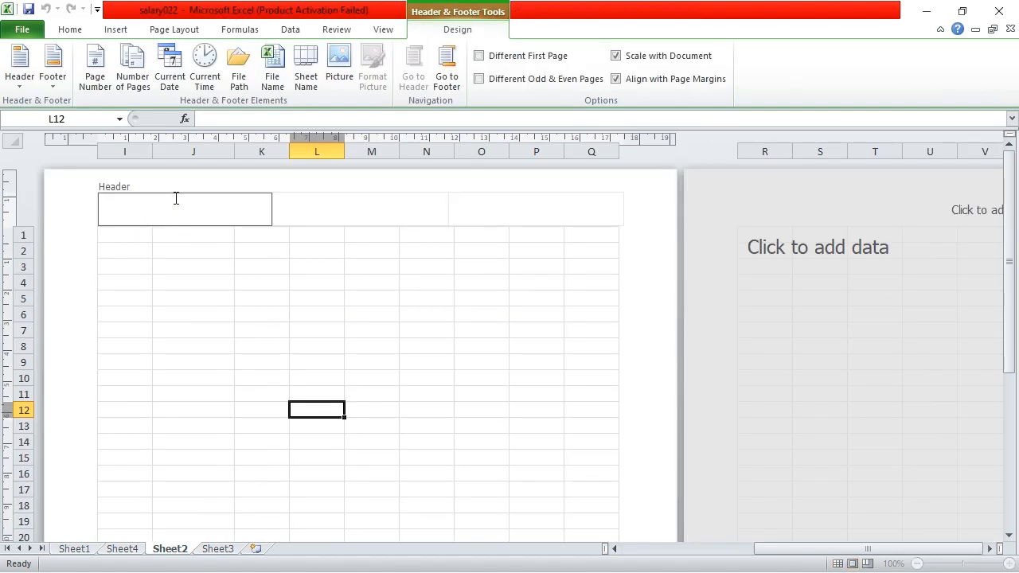
{"action": "type", "text": "EMG;O"}
{"action": "key", "text": "BackSpace"}
{"action": "key", "text": "BackSpace"}
{"action": "key", "text": "BackSpace"}
{"action": "type", "text": "NGLISH1"}
{"action": "key", "text": "Tab"}
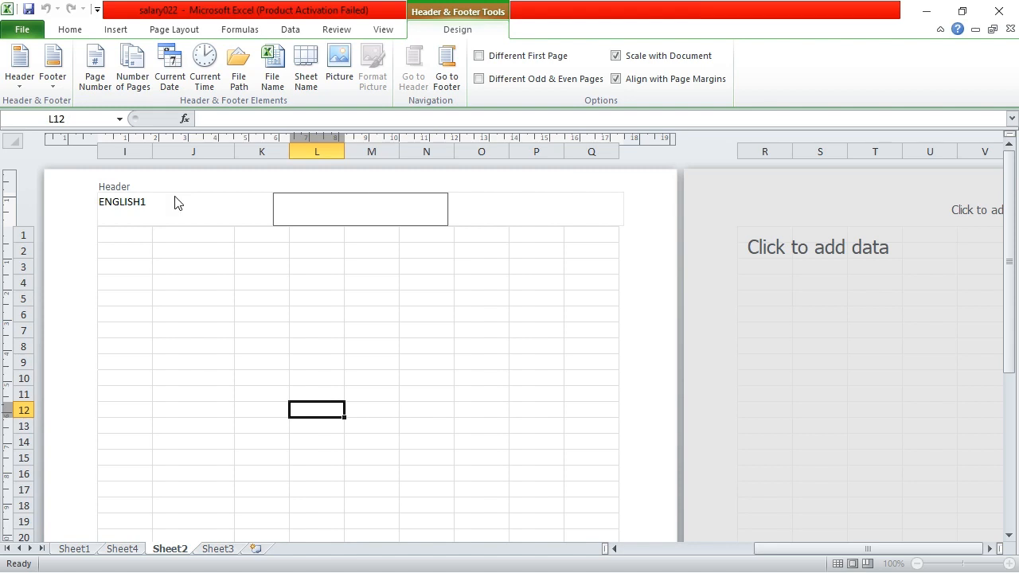
Step: Insert the page number in the header's center section and enter "BA/BSC" in its right section
{"action": "left_click", "coordinate": [97, 73]}
{"action": "left_click", "coordinate": [493, 211]}
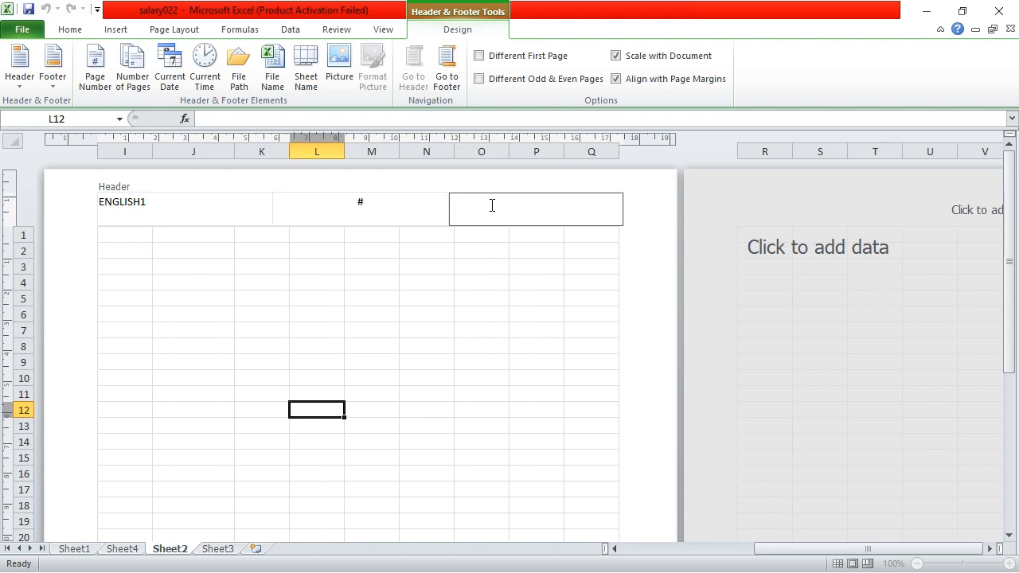
{"action": "type", "text": "BA/BSC"}
{"action": "left_click", "coordinate": [383, 211]}
{"action": "left_click", "coordinate": [468, 211]}
{"action": "left_click", "coordinate": [337, 215]}
Step: Format the "ENGLISH1" header text at size 16 in the darkest theme red
{"action": "left_click", "coordinate": [130, 206]}
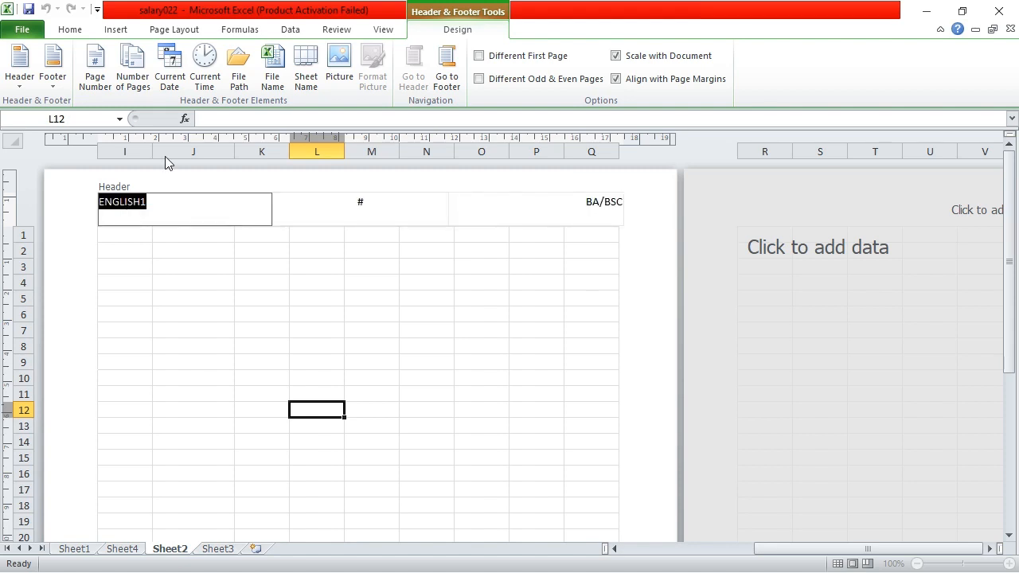
{"action": "left_click", "coordinate": [68, 29]}
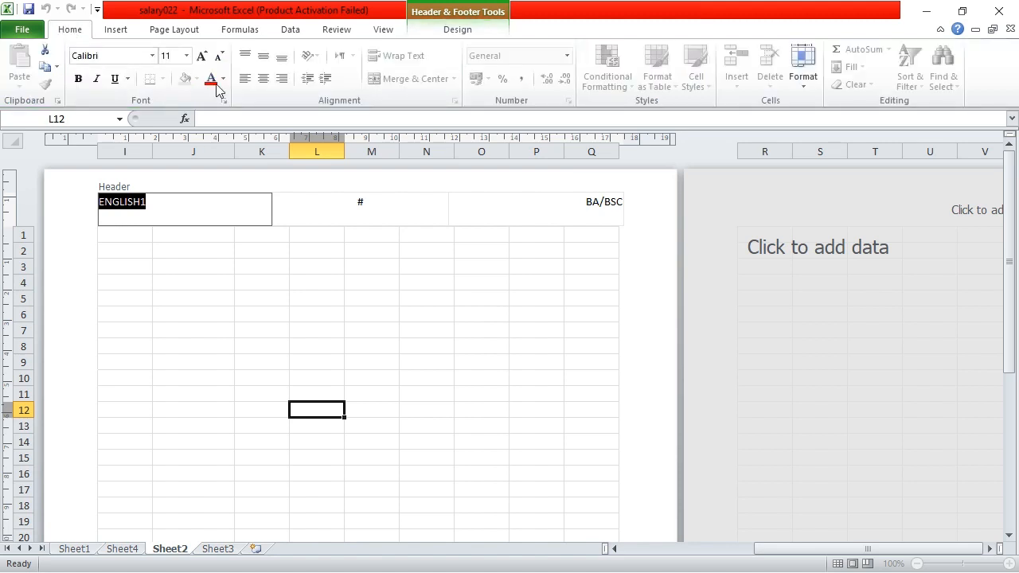
{"action": "left_click", "coordinate": [186, 56]}
{"action": "left_click", "coordinate": [169, 155]}
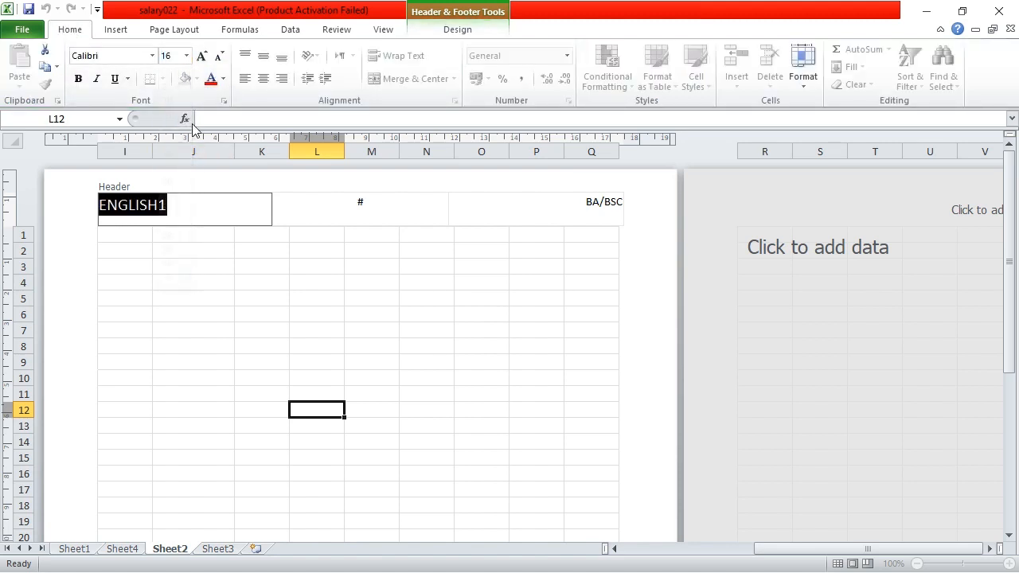
{"action": "left_click", "coordinate": [225, 80]}
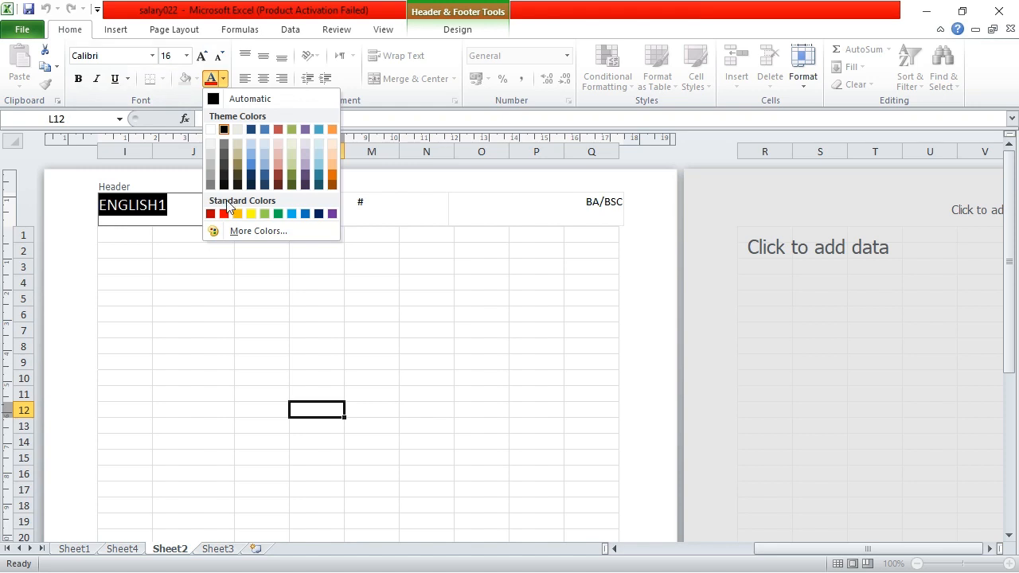
{"action": "left_click", "coordinate": [278, 186]}
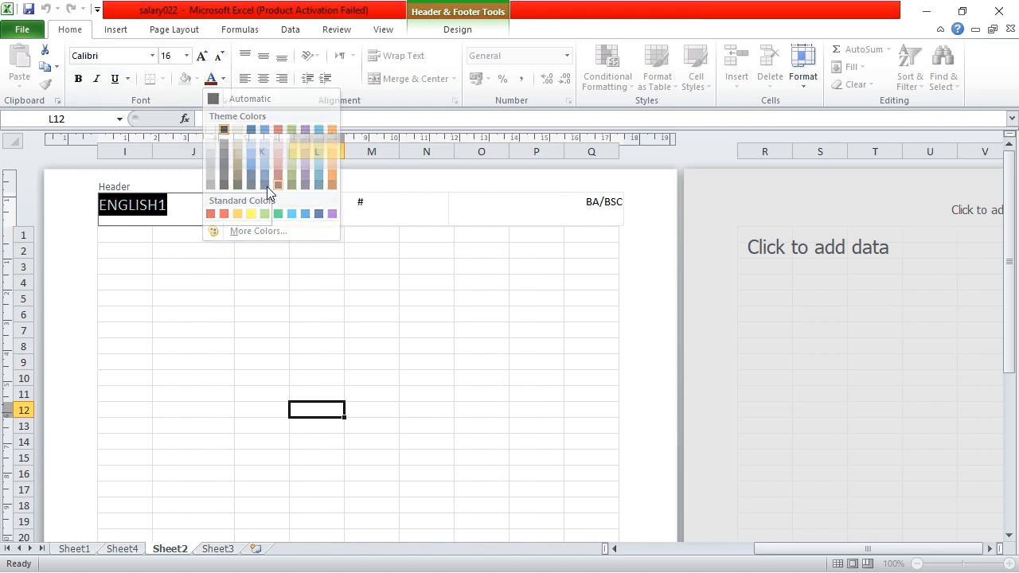
Step: Format the header's page number at size 16 in the same dark red
{"action": "left_click", "coordinate": [375, 209]}
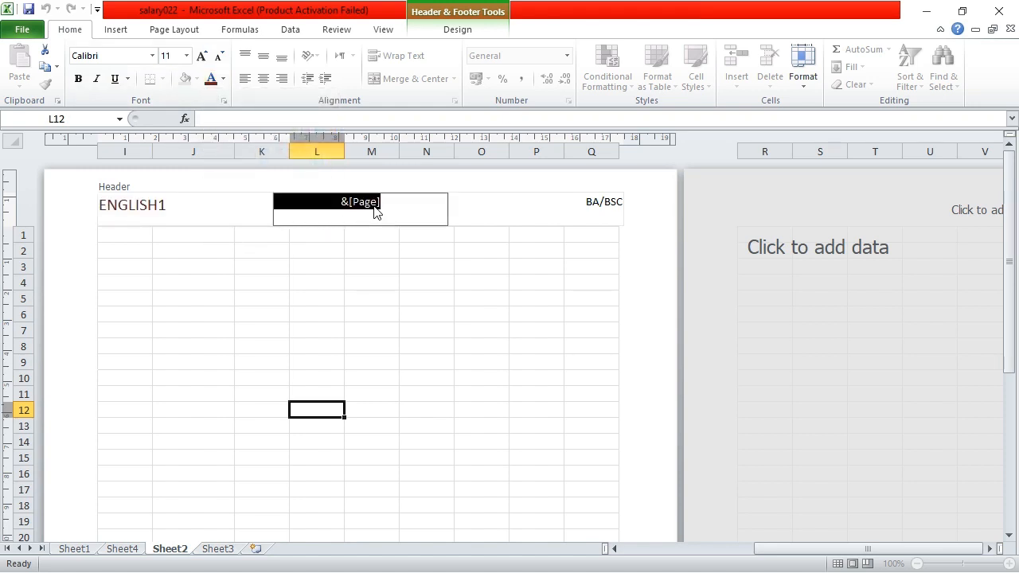
{"action": "left_click", "coordinate": [186, 56]}
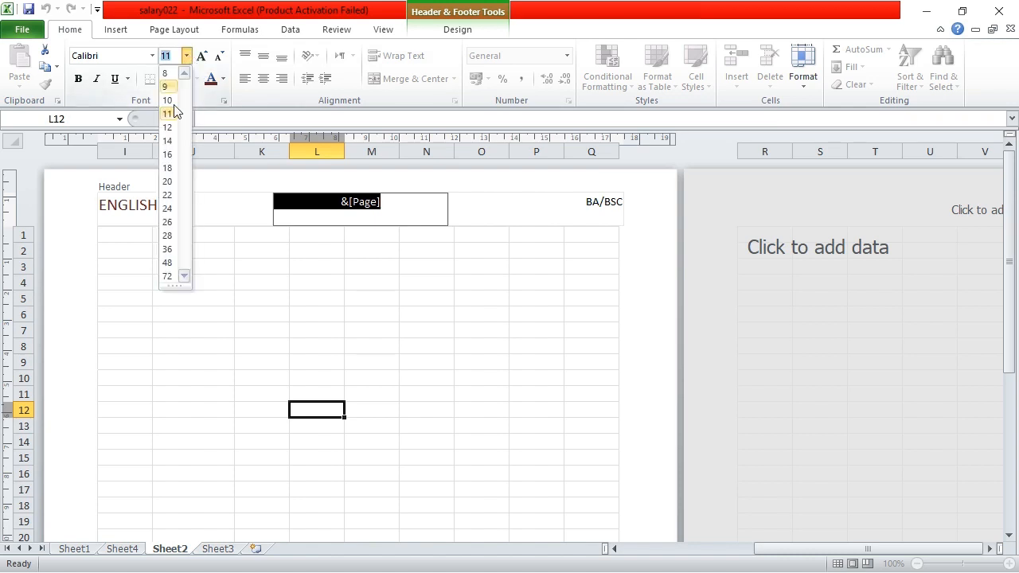
{"action": "left_click", "coordinate": [167, 156]}
{"action": "left_click", "coordinate": [211, 79]}
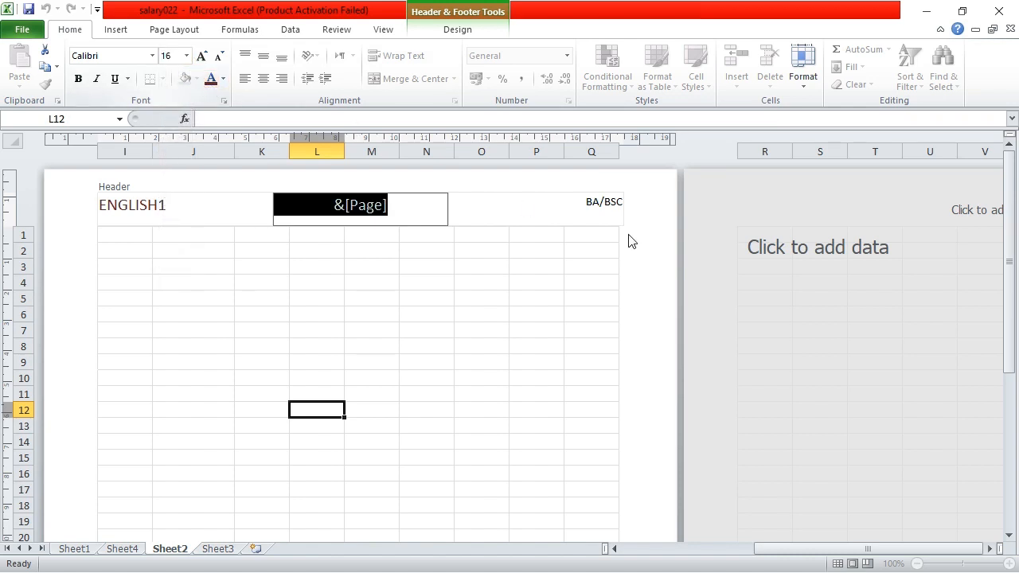
Step: Format the "BA/BSC" header text in the same dark red at size 16 and leave the header
{"action": "left_click", "coordinate": [602, 205]}
{"action": "triple_click", "coordinate": [602, 203]}
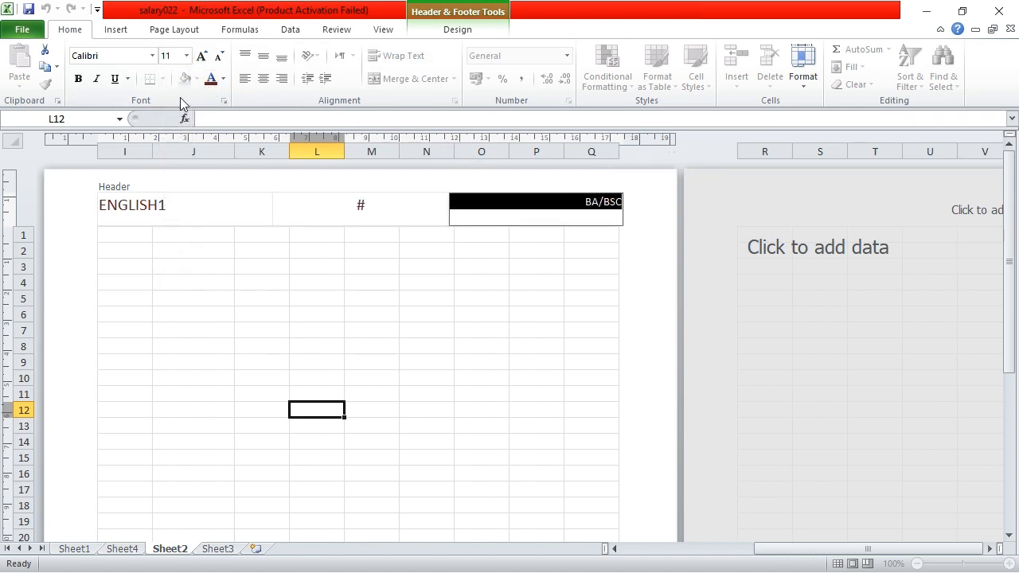
{"action": "left_click", "coordinate": [216, 80]}
{"action": "left_click", "coordinate": [186, 56]}
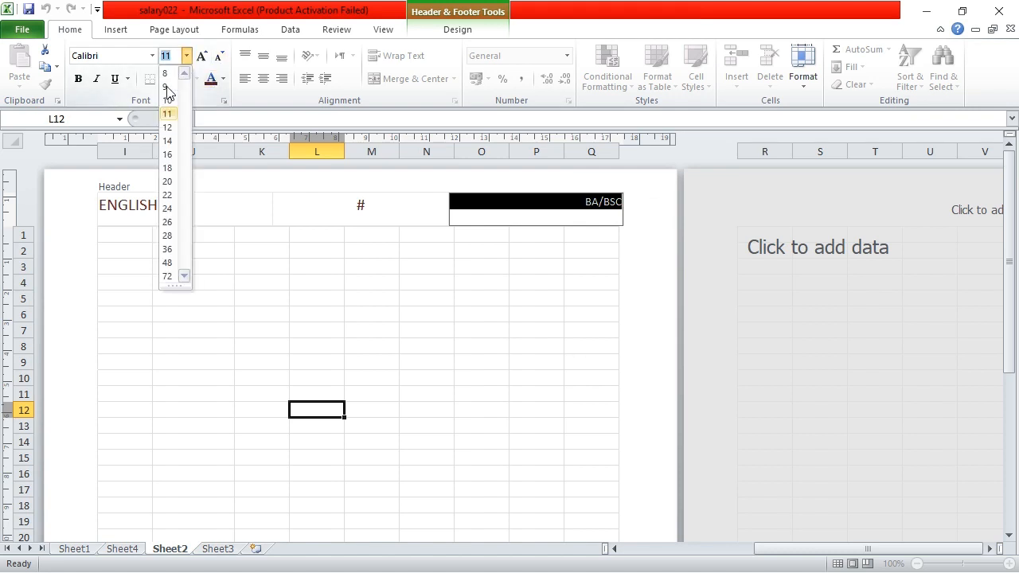
{"action": "left_click", "coordinate": [167, 154]}
{"action": "left_click", "coordinate": [535, 280]}
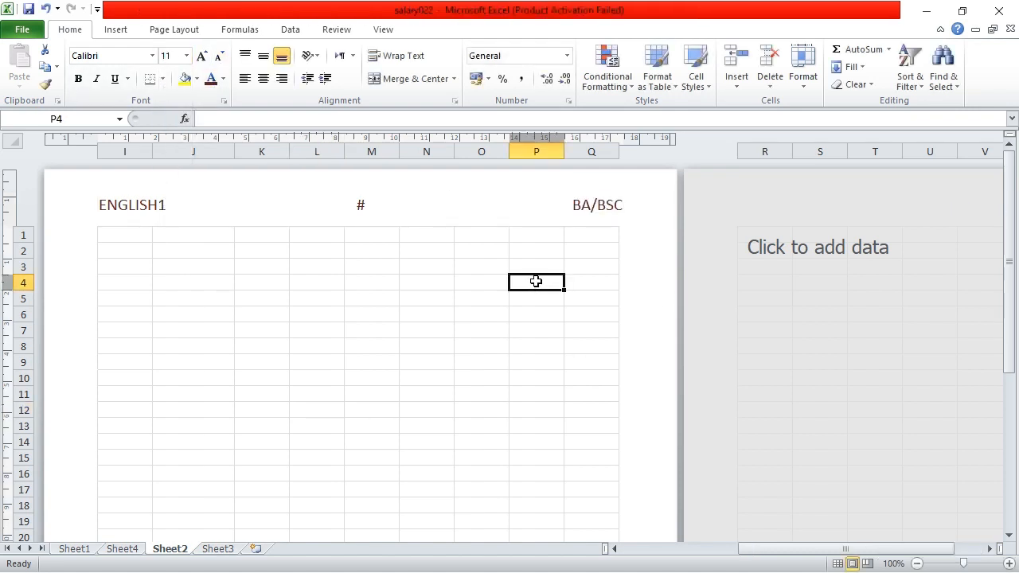
Step: Examine how the header repeats on the following page of the sheet
{"action": "left_click", "coordinate": [521, 332]}
{"action": "scroll", "coordinate": [472, 400], "scroll_direction": "down", "scroll_amount": 2}
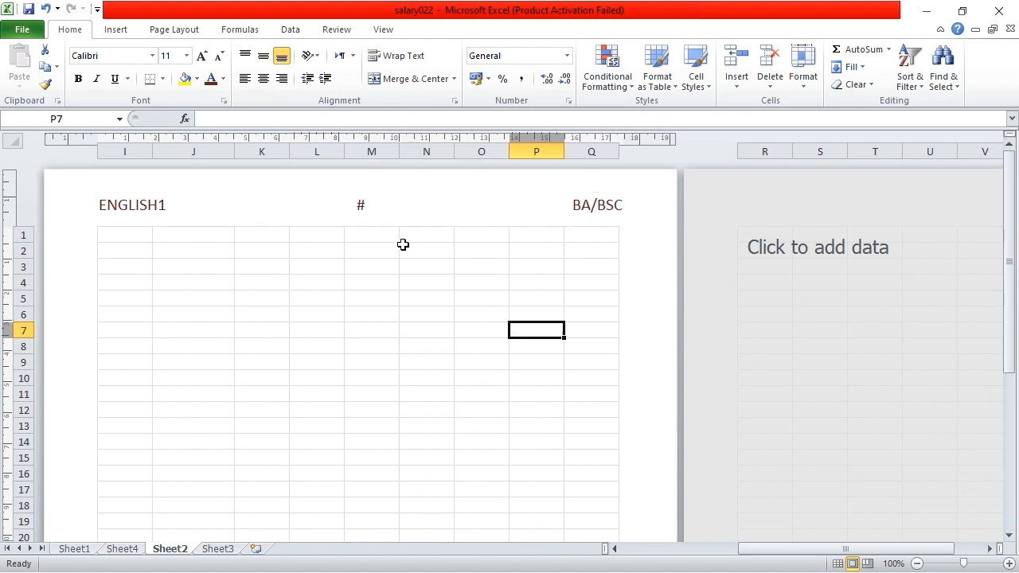
{"action": "left_click", "coordinate": [360, 211]}
{"action": "left_click", "coordinate": [375, 321]}
{"action": "scroll", "coordinate": [374, 321], "scroll_direction": "down", "scroll_amount": 15}
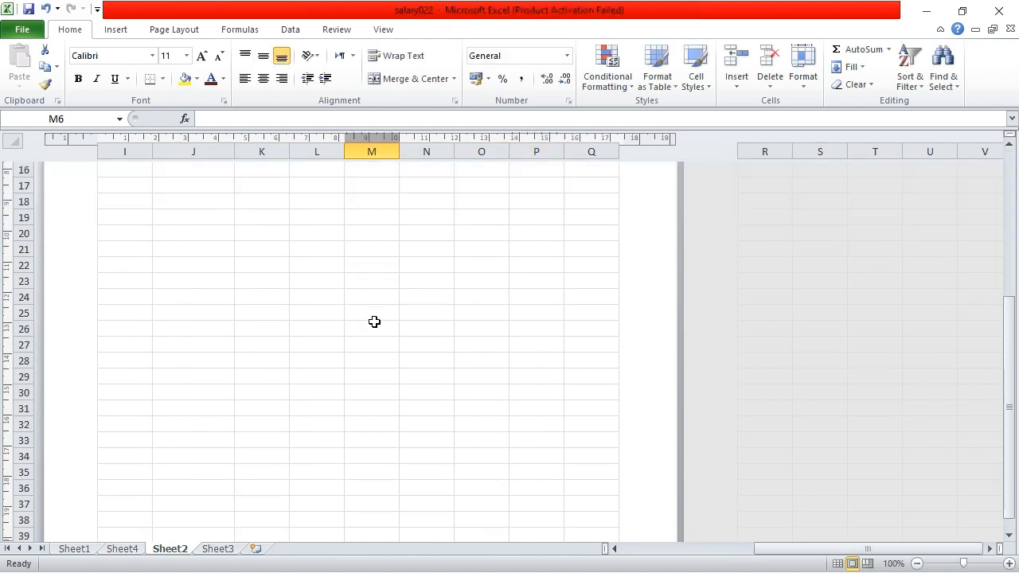
{"action": "left_click", "coordinate": [357, 420]}
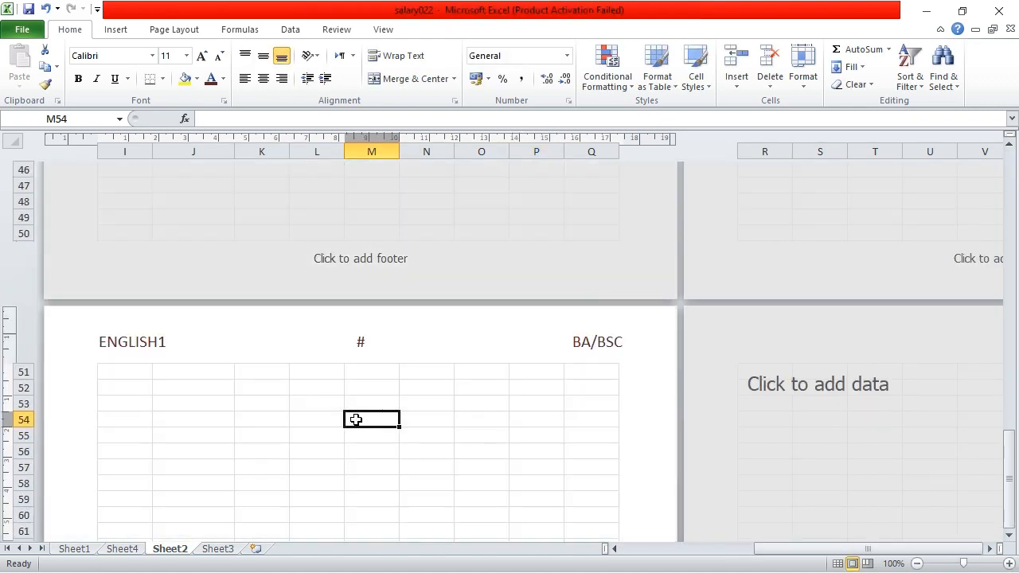
{"action": "scroll", "coordinate": [496, 391], "scroll_direction": "down", "scroll_amount": 8}
{"action": "scroll", "coordinate": [496, 391], "scroll_direction": "up", "scroll_amount": 11}
{"action": "scroll", "coordinate": [497, 391], "scroll_direction": "up", "scroll_amount": 15}
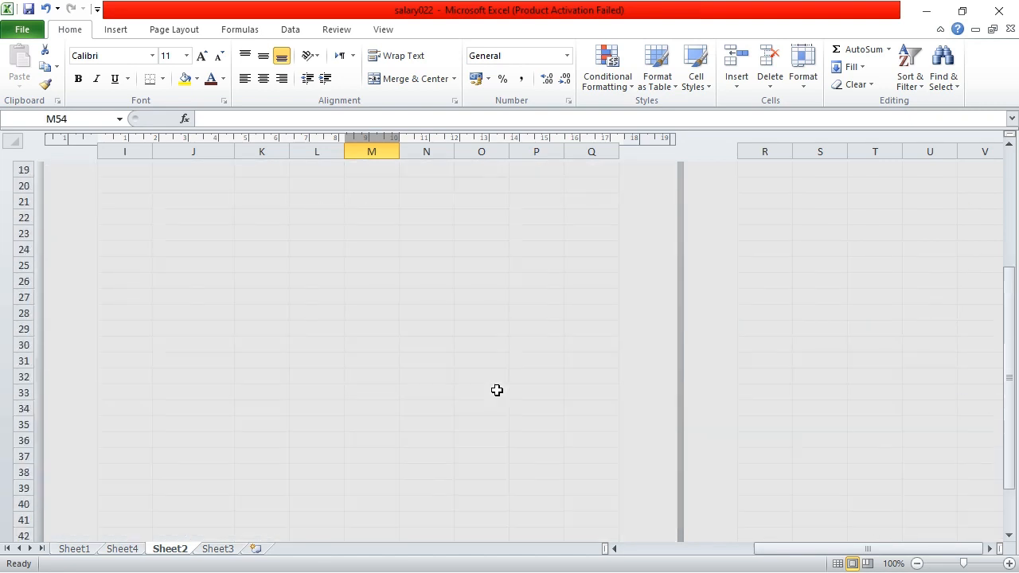
{"action": "left_click", "coordinate": [460, 377]}
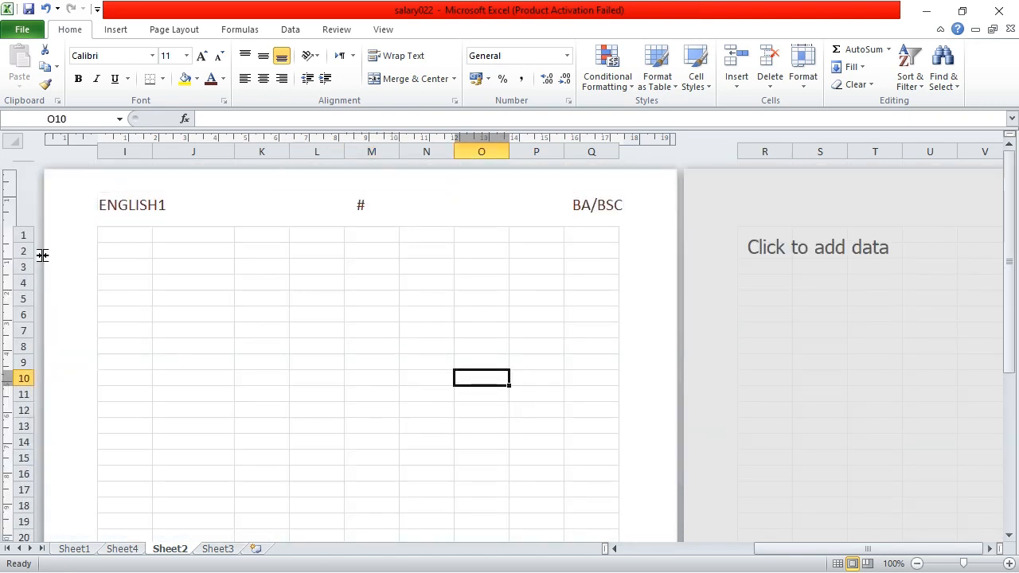
Step: Look at the first page's center footer section, leave it empty, and return to the header
{"action": "scroll", "coordinate": [409, 288], "scroll_direction": "down", "scroll_amount": 4}
{"action": "scroll", "coordinate": [409, 291], "scroll_direction": "down", "scroll_amount": 11}
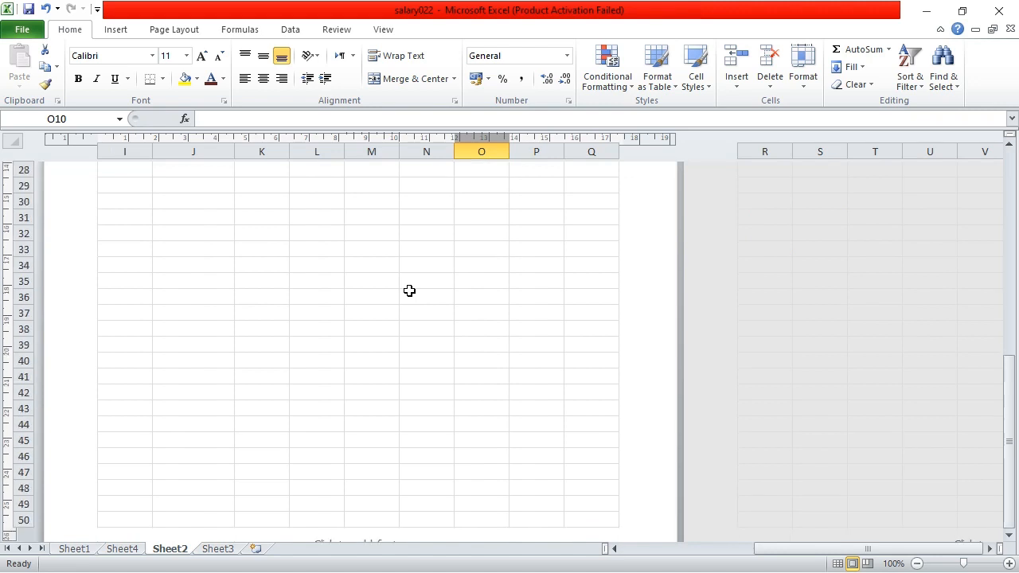
{"action": "left_click", "coordinate": [397, 301]}
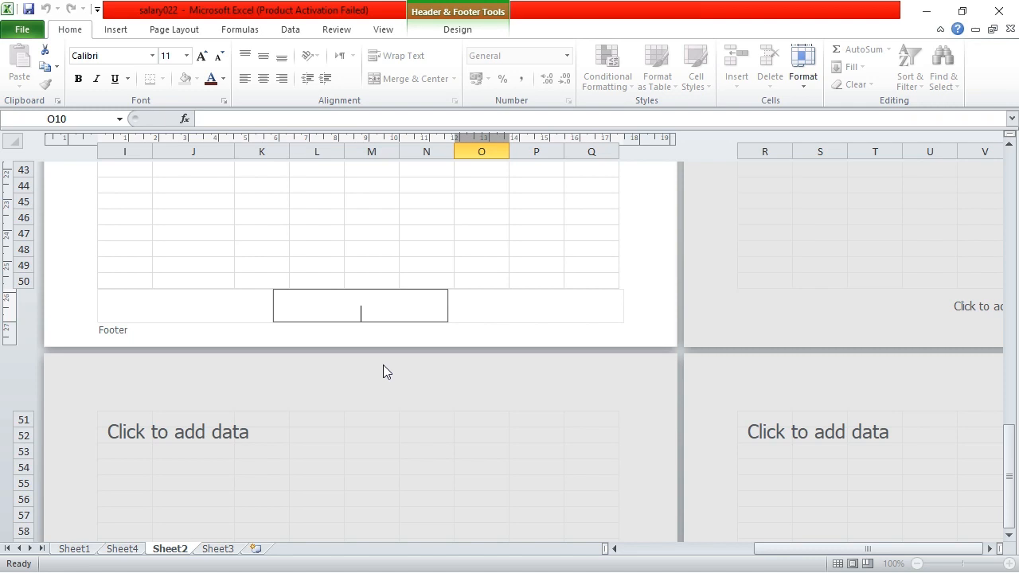
{"action": "left_click", "coordinate": [473, 266]}
{"action": "scroll", "coordinate": [469, 334], "scroll_direction": "up", "scroll_amount": 12}
{"action": "scroll", "coordinate": [467, 335], "scroll_direction": "up", "scroll_amount": 3}
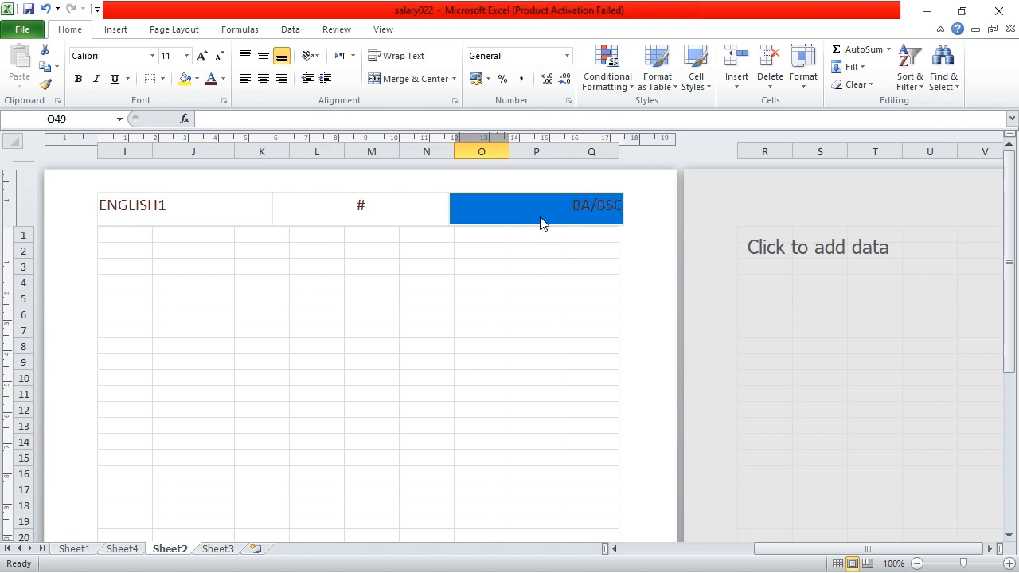
Step: Draw a horizontal straight line about 17.36 cm long beneath the header, along the top edge of row 1
{"action": "left_click", "coordinate": [123, 33]}
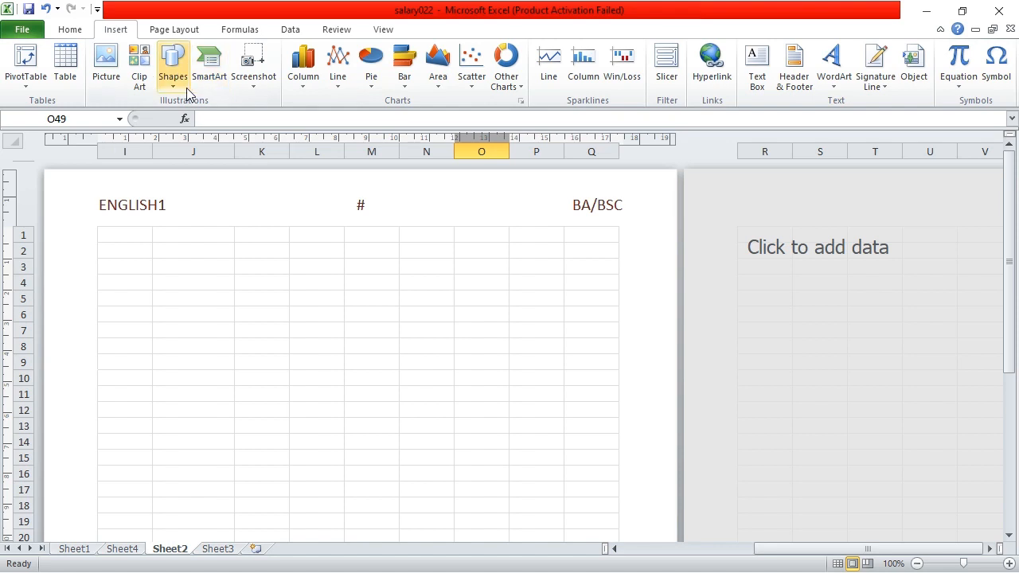
{"action": "left_click", "coordinate": [173, 66]}
{"action": "left_click", "coordinate": [181, 118]}
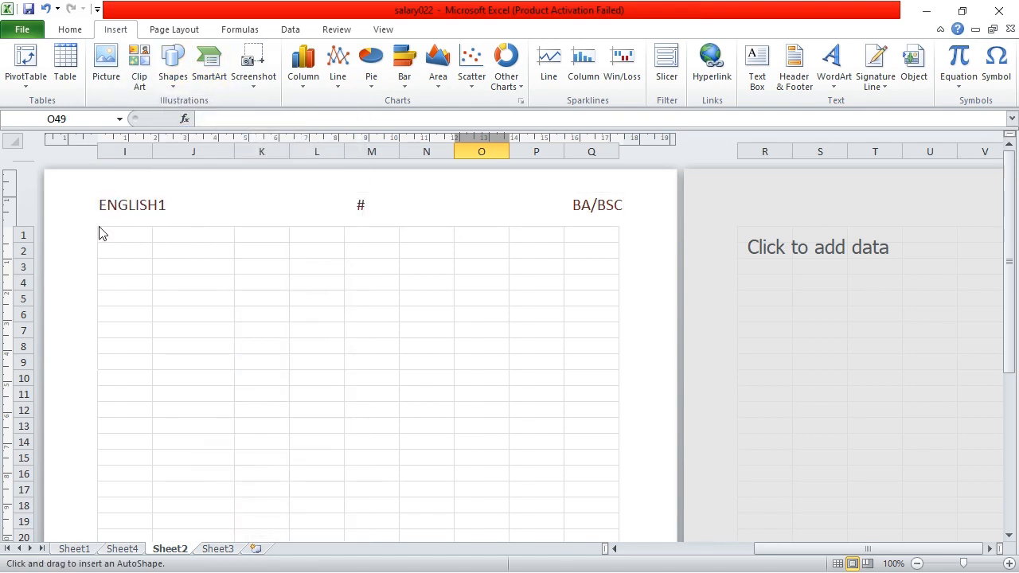
{"action": "mouse_move", "coordinate": [99, 228]}
{"action": "left_mouse_down"}
{"action": "mouse_move", "coordinate": [534, 214]}
{"action": "mouse_move", "coordinate": [619, 229]}
{"action": "left_mouse_up"}
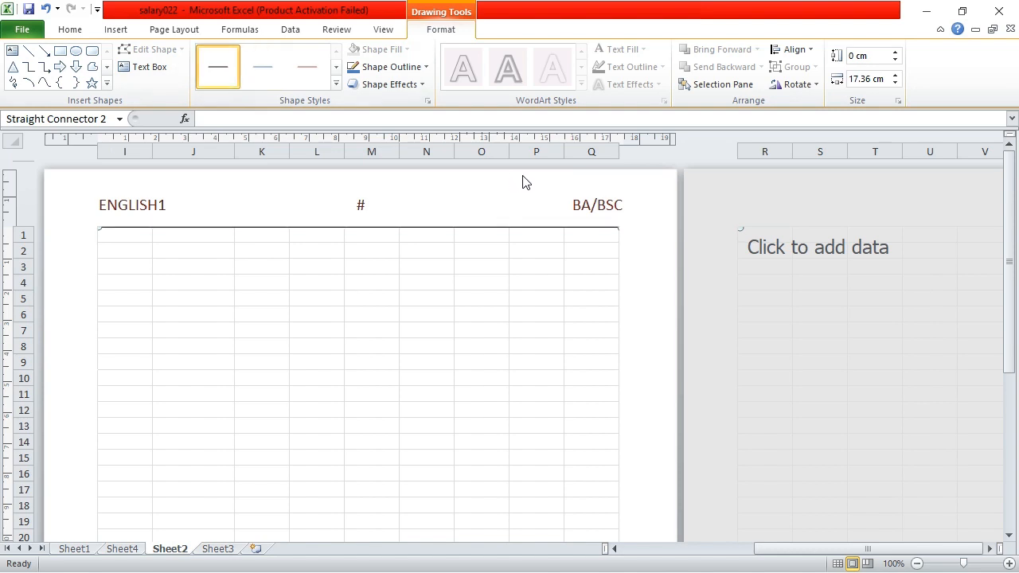
{"action": "left_click", "coordinate": [313, 251]}
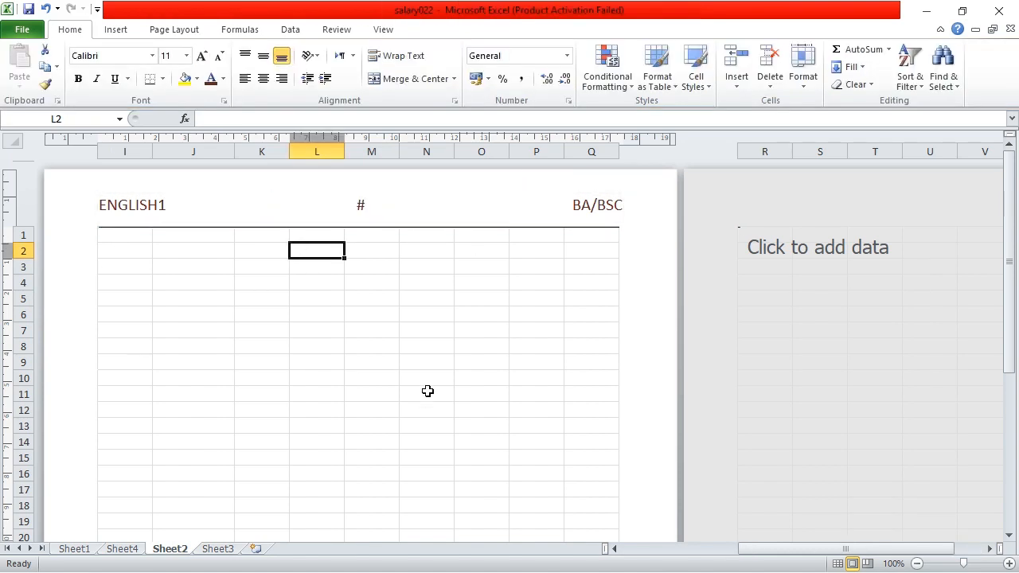